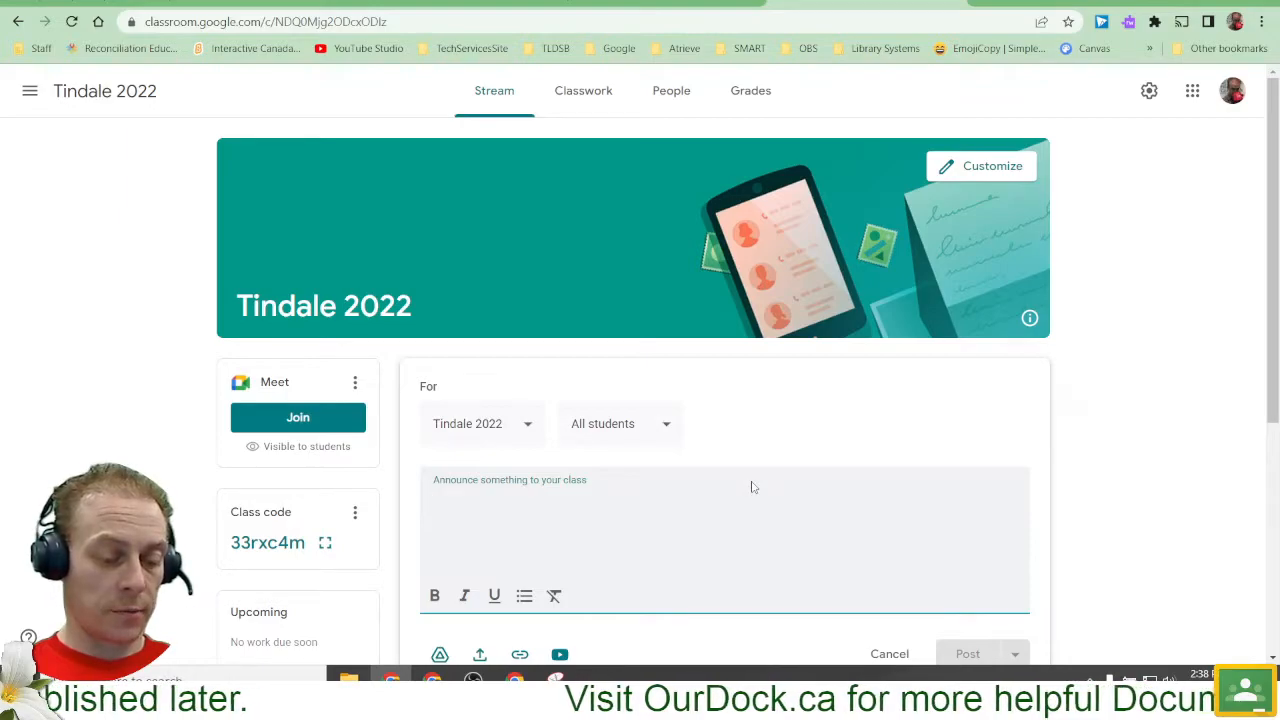
# Write "In phys. ed we will be learning some Jiujitsu" as the text of the class announcement.
pyautogui.write('phys. e')
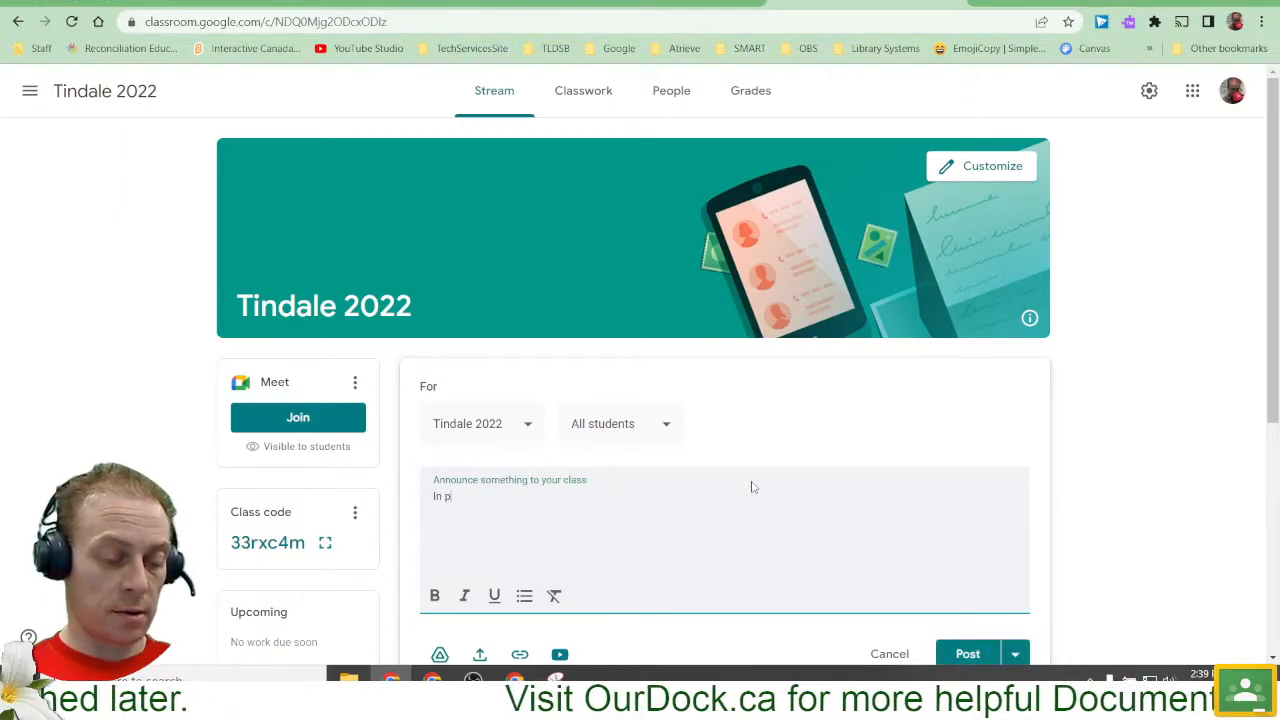
pyautogui.write('d')
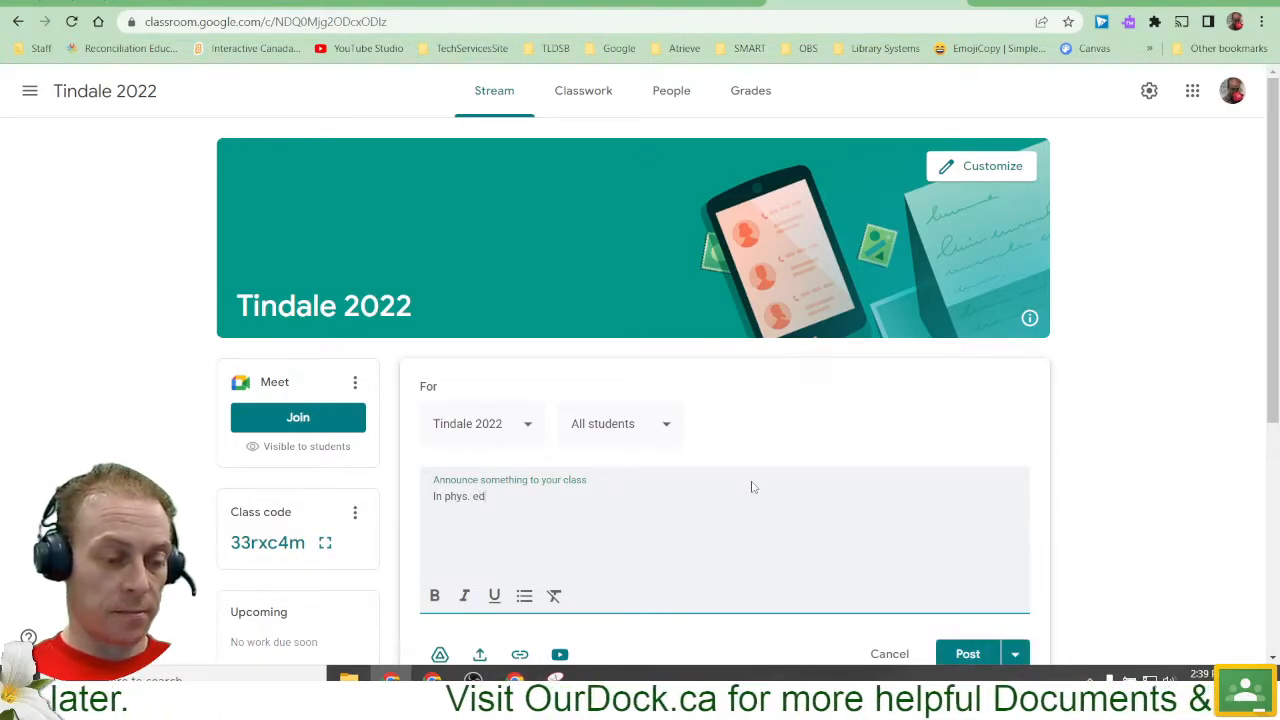
pyautogui.write(' we will be le')
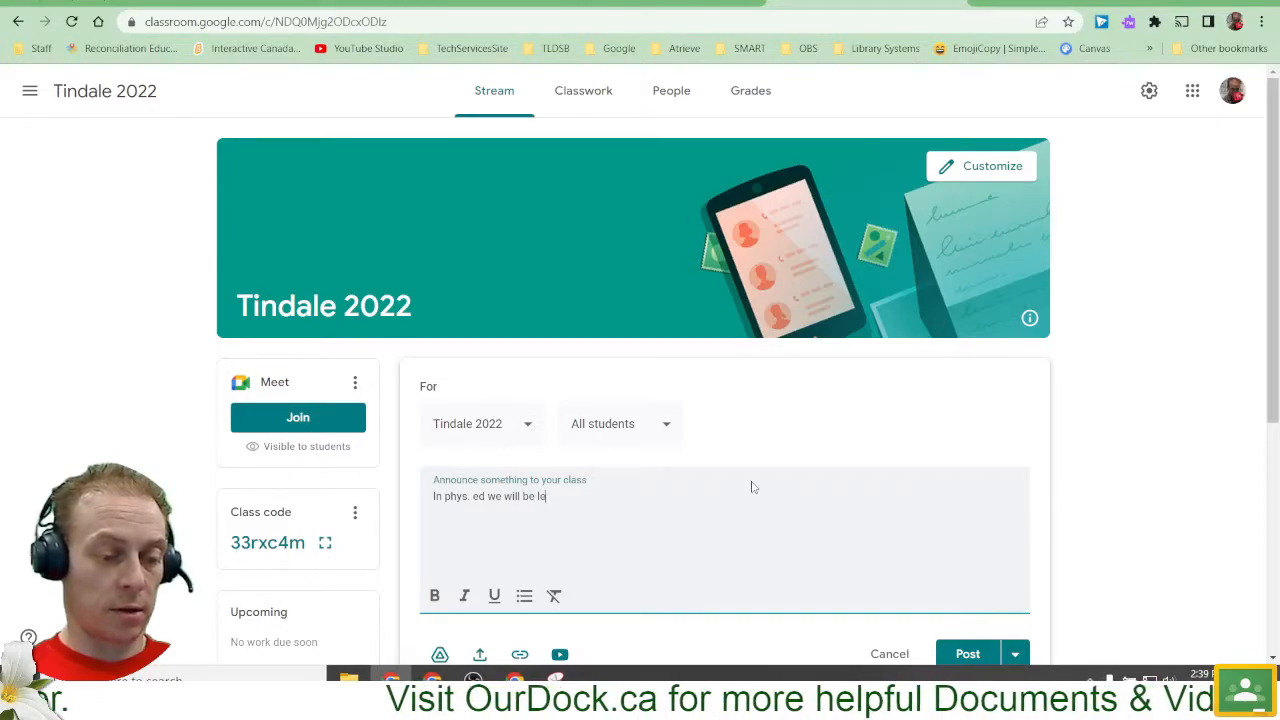
pyautogui.write('arning some ')
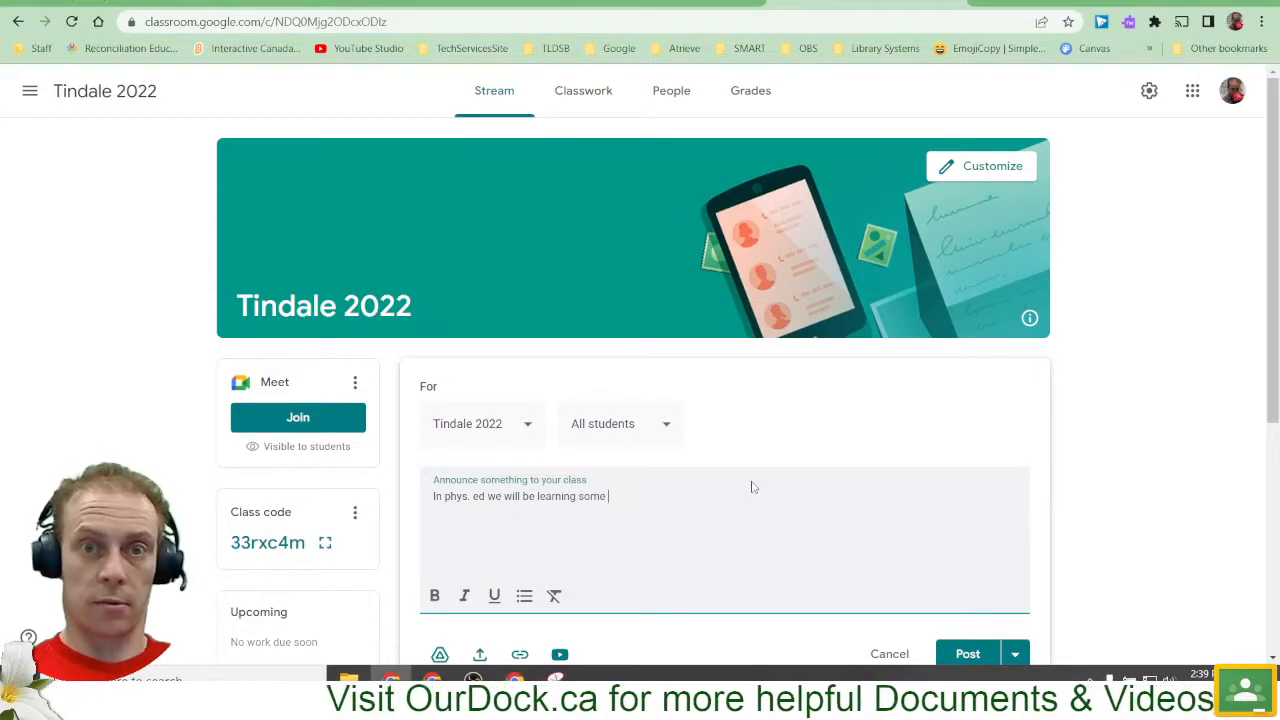
pyautogui.write('Jiujitsu')
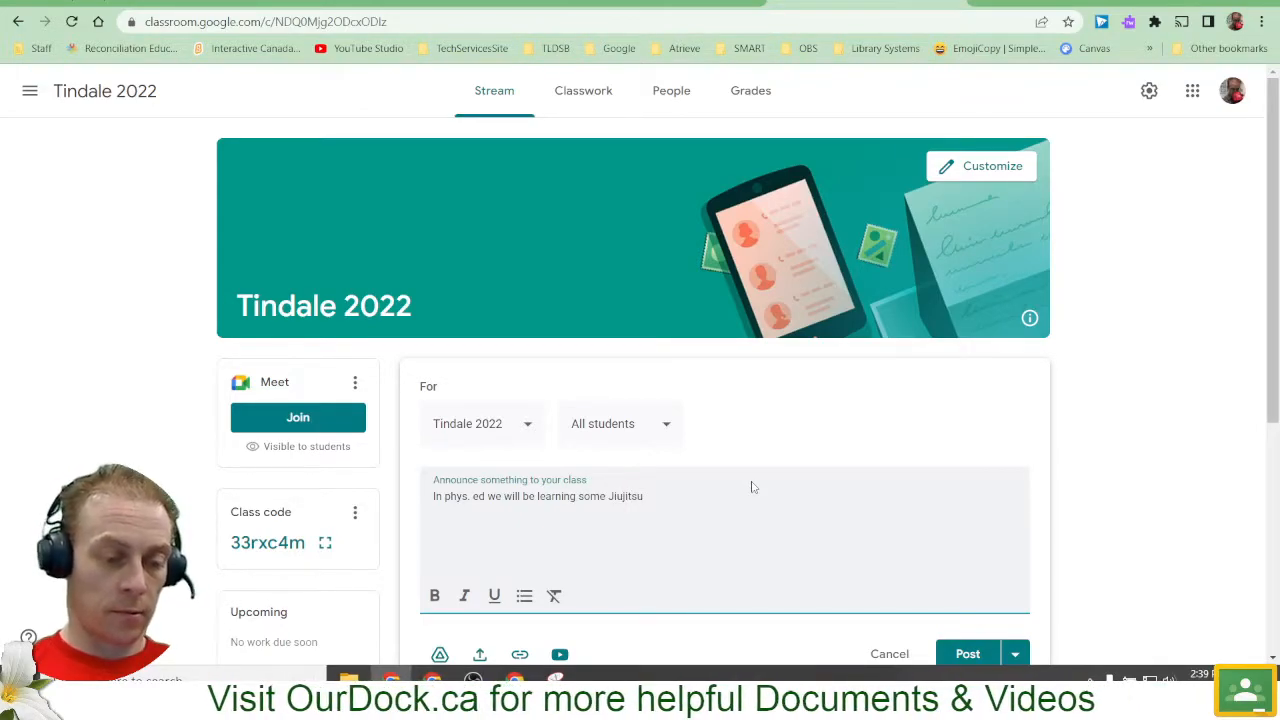
# Format the word "Jiujitsu" in the announcement as bold and italic.
pyautogui.scroll(-2, 800, 500)
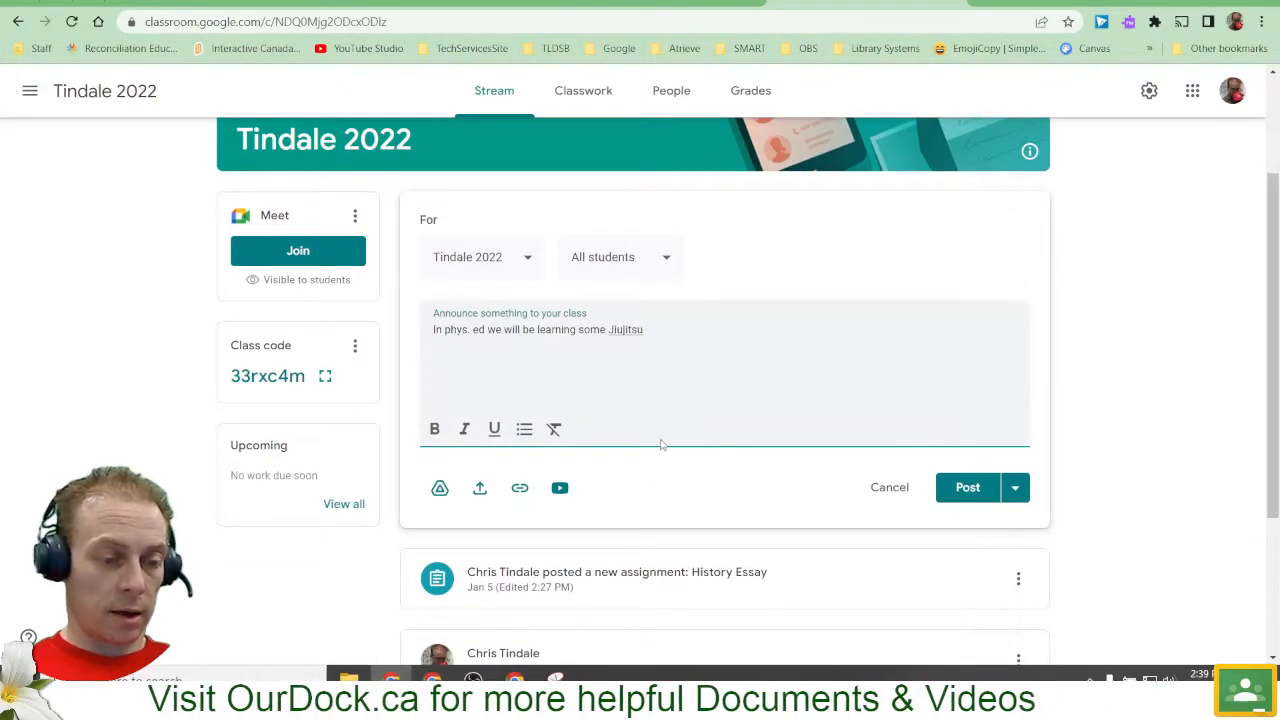
pyautogui.hotkey('ctrl', 'shift', 'Left')
pyautogui.click(435, 429)
pyautogui.click(464, 429)
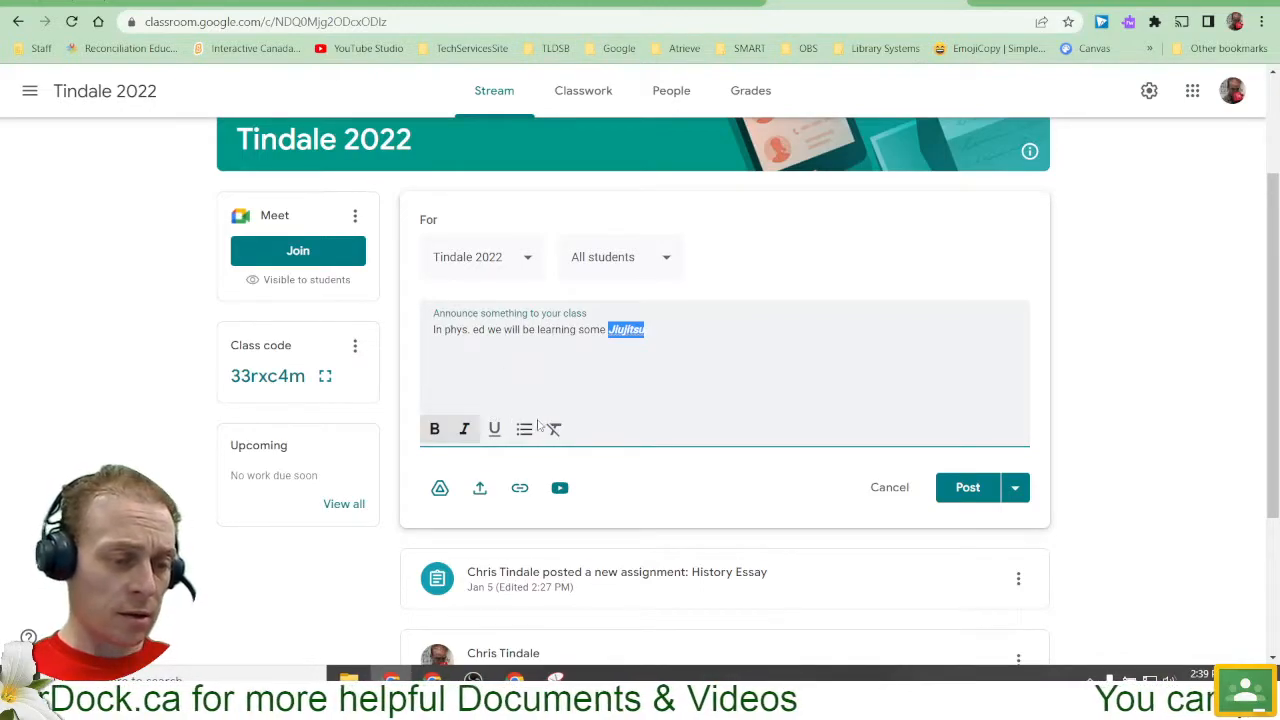
pyautogui.click(742, 343)
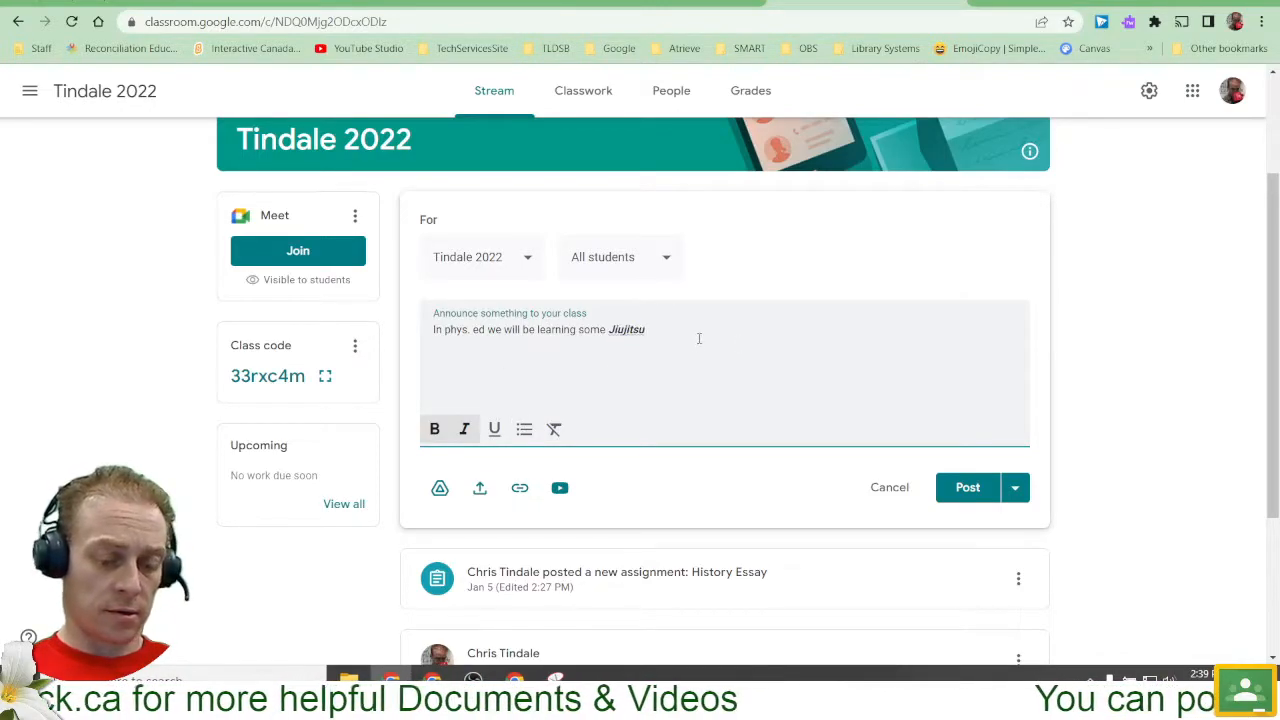
# Add a bulleted list below the sentence with the items Throws, Joint locks and Strangles.
pyautogui.click(524, 429)
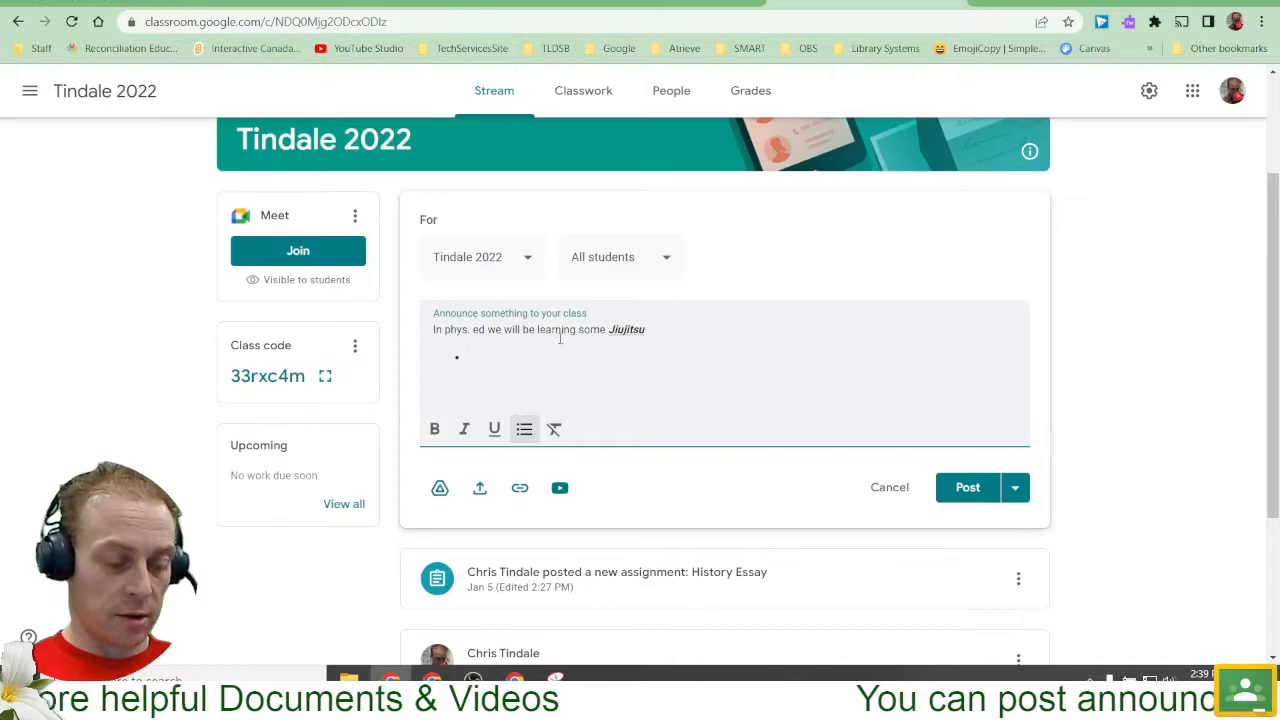
pyautogui.write('Th')
pyautogui.write('rows ')
pyautogui.write('Joint')
pyautogui.write(' lon')
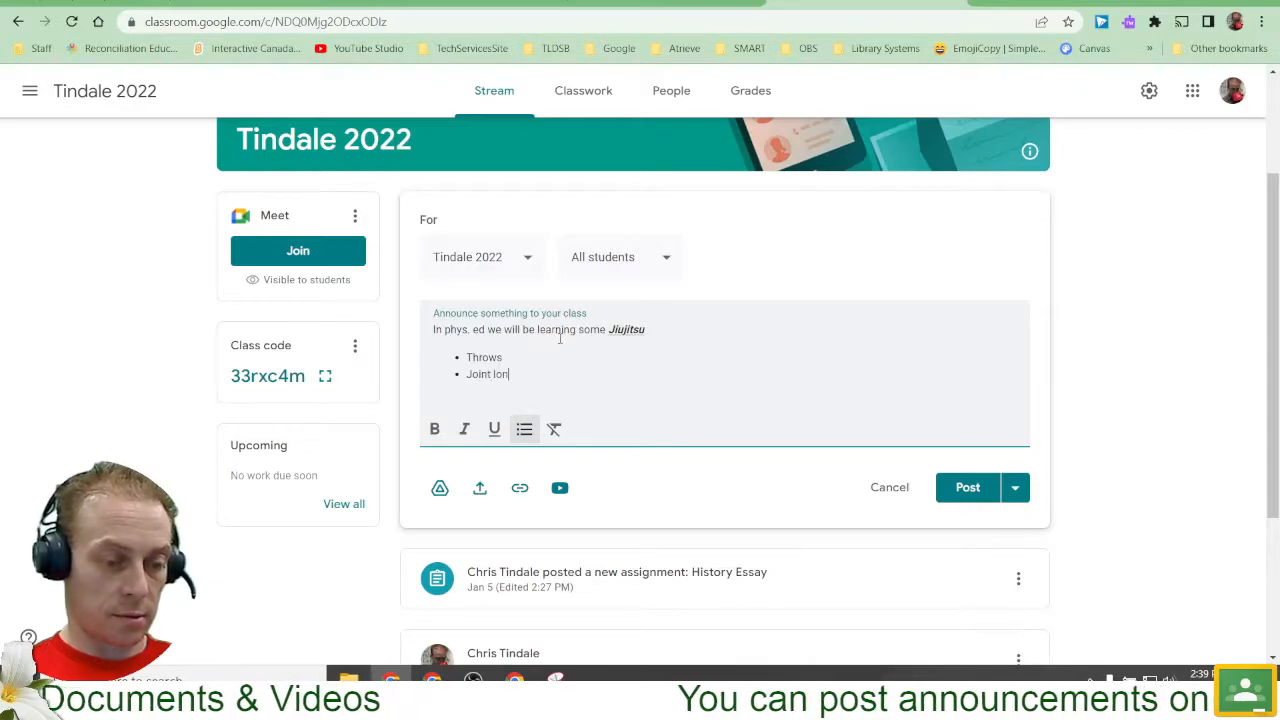
pyautogui.press('BackSpace')
pyautogui.write('cks')
pyautogui.press('Return')
pyautogui.write('Strangles')
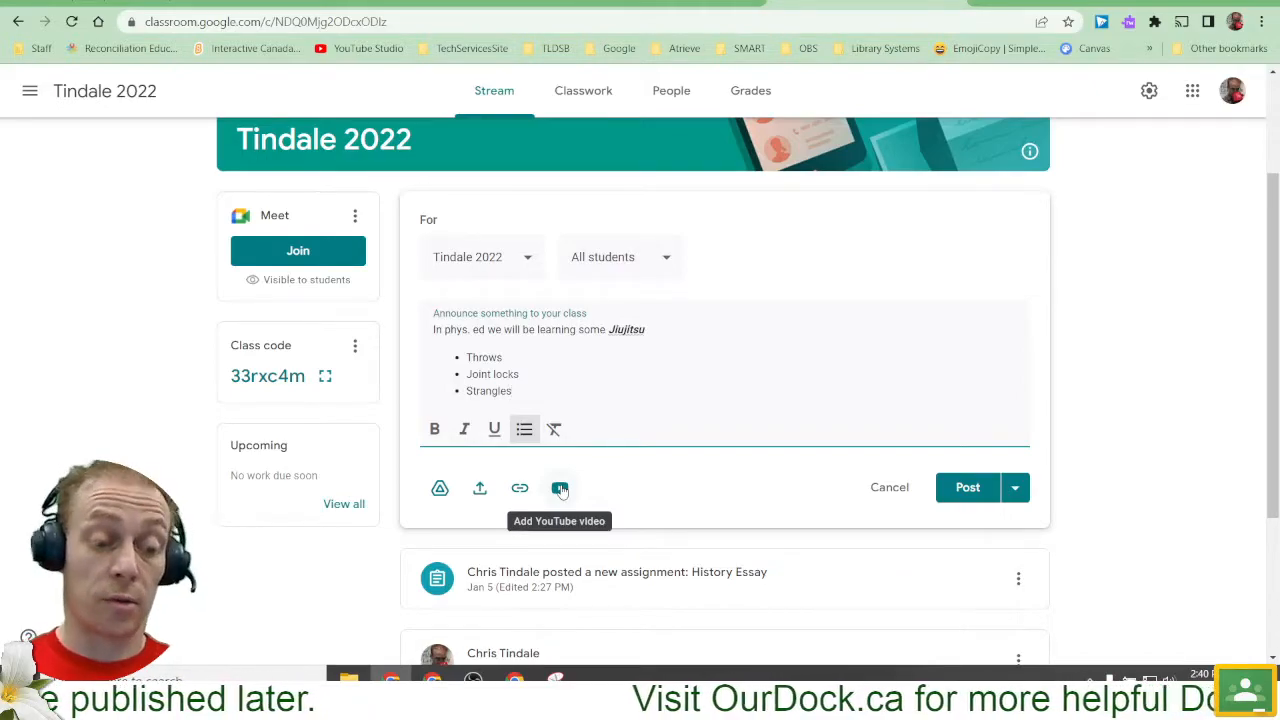
# Search Google Drive for "jiujit" and attach the image Jiujitsu - Hip Throw.jpg to the announcement.
pyautogui.click(440, 490)
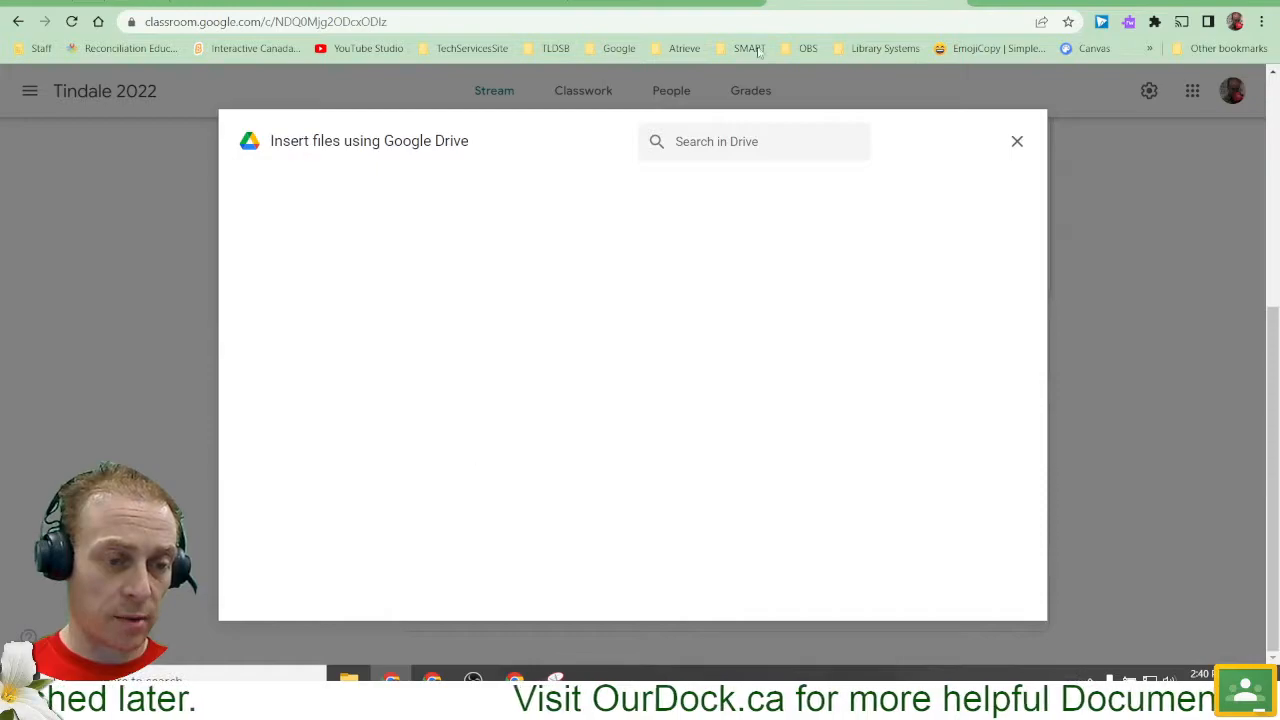
pyautogui.click(752, 148)
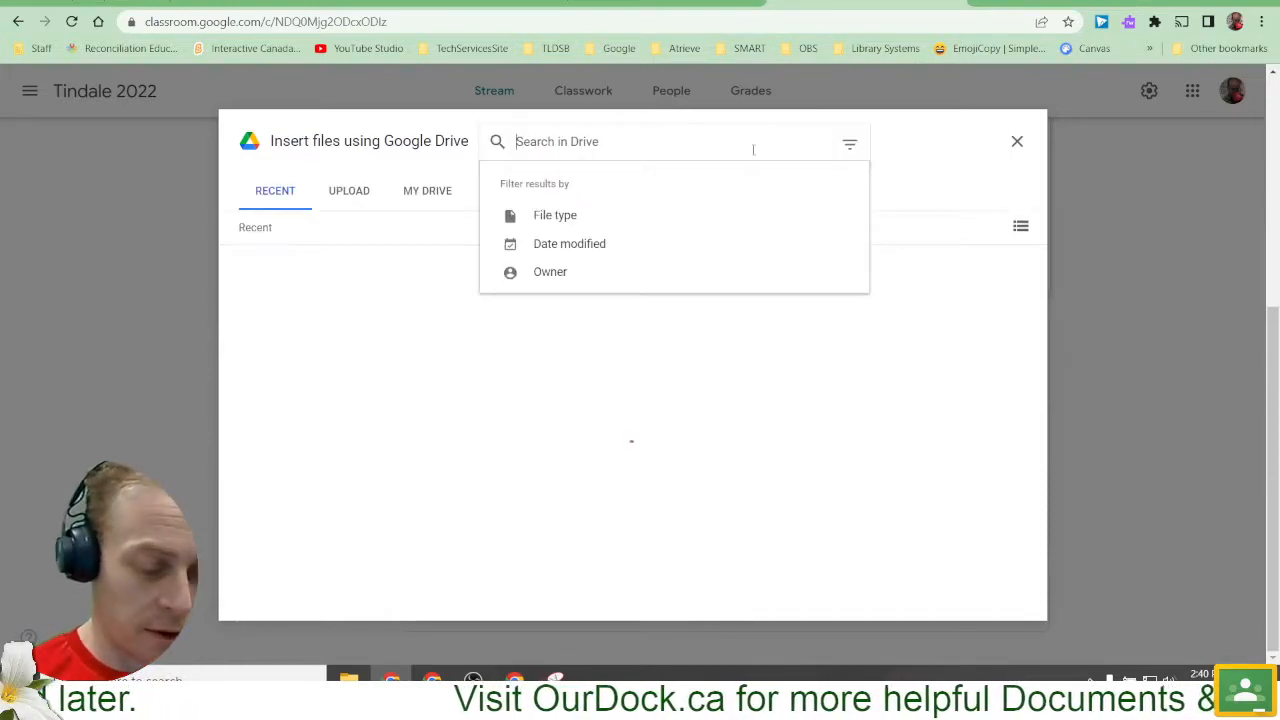
pyautogui.write('jiujit')
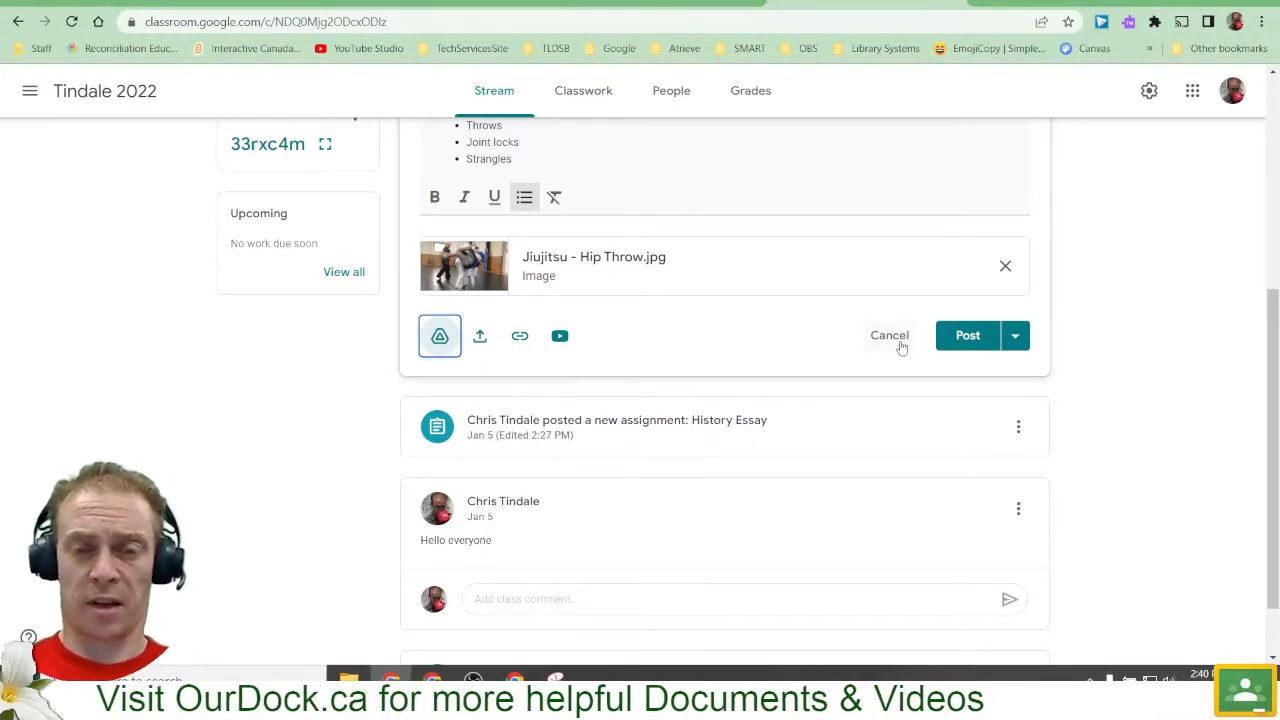
# Schedule the announcement for Apr 25, 2022 at 9:00 AM instead of posting it immediately.
pyautogui.scroll(-1, 890, 365)
pyautogui.scroll(2, 886, 368)
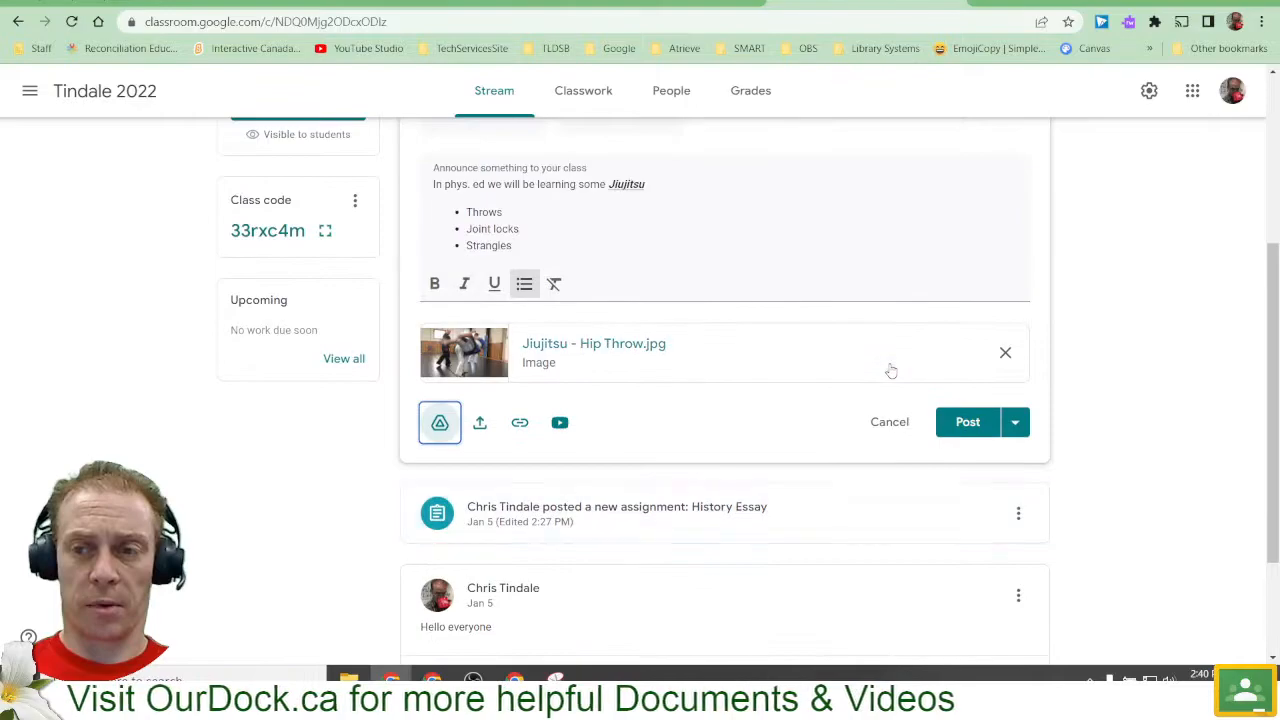
pyautogui.click(1018, 425)
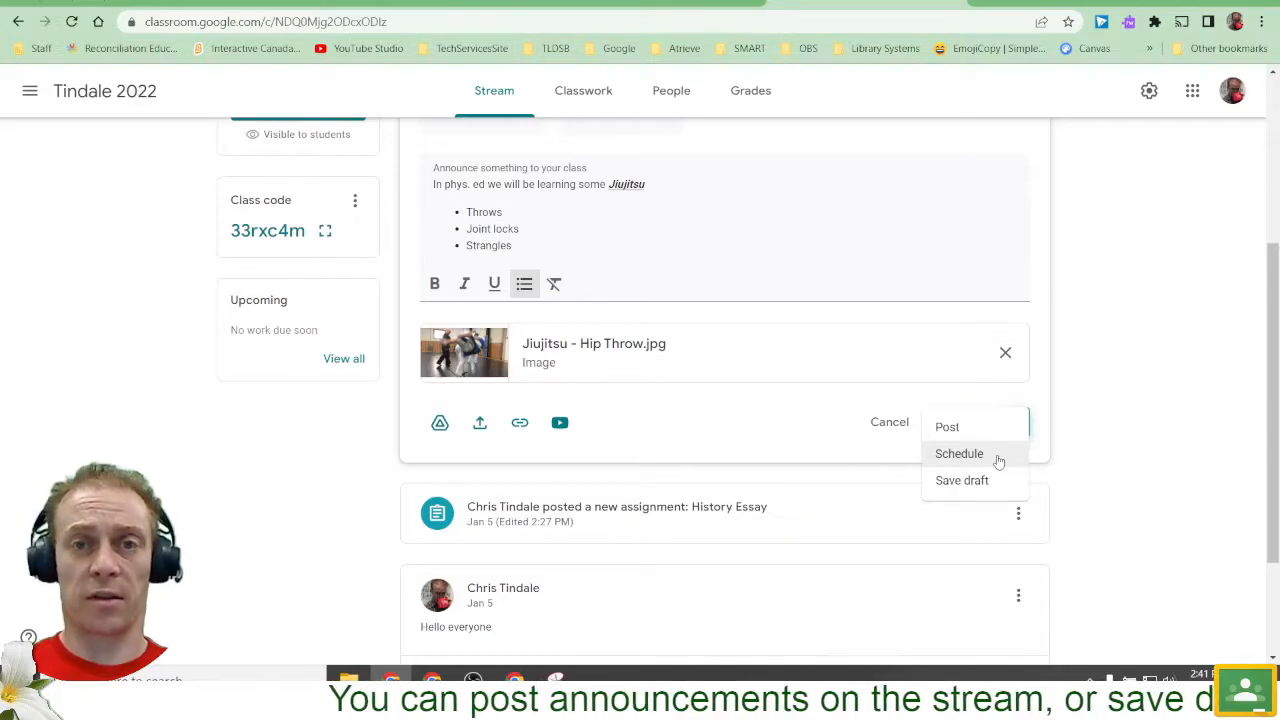
pyautogui.click(997, 456)
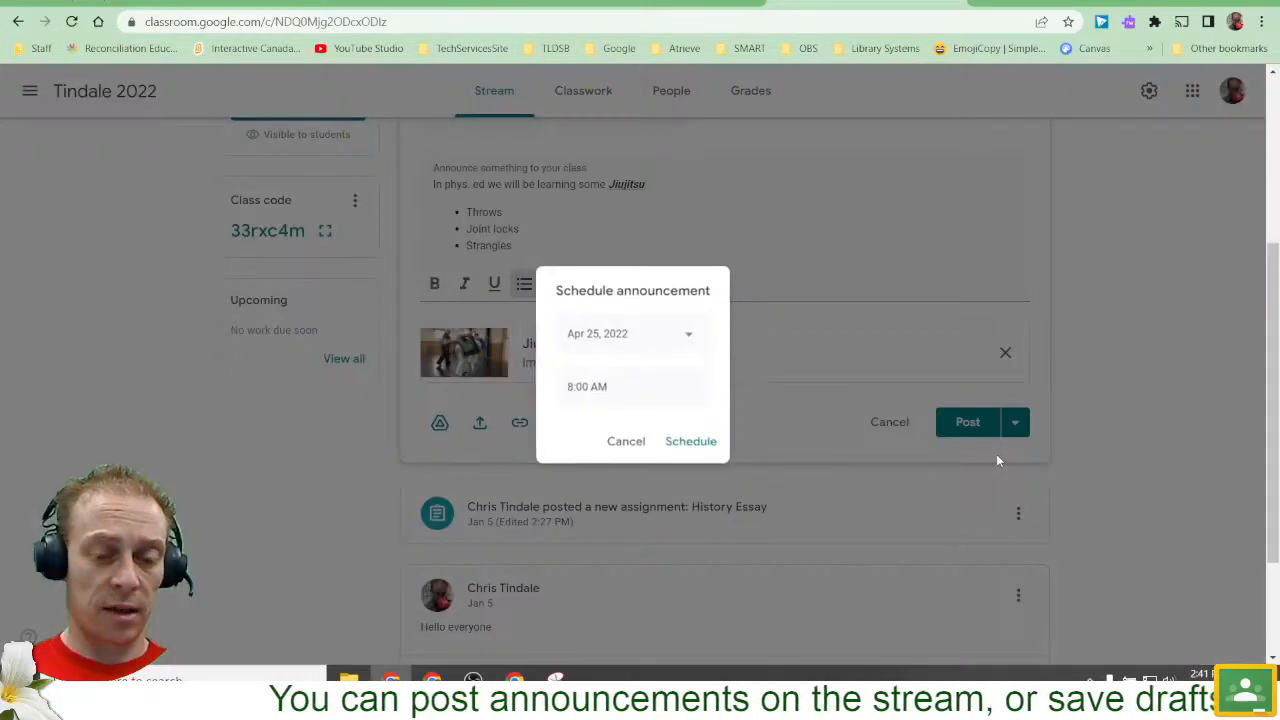
pyautogui.click(640, 334)
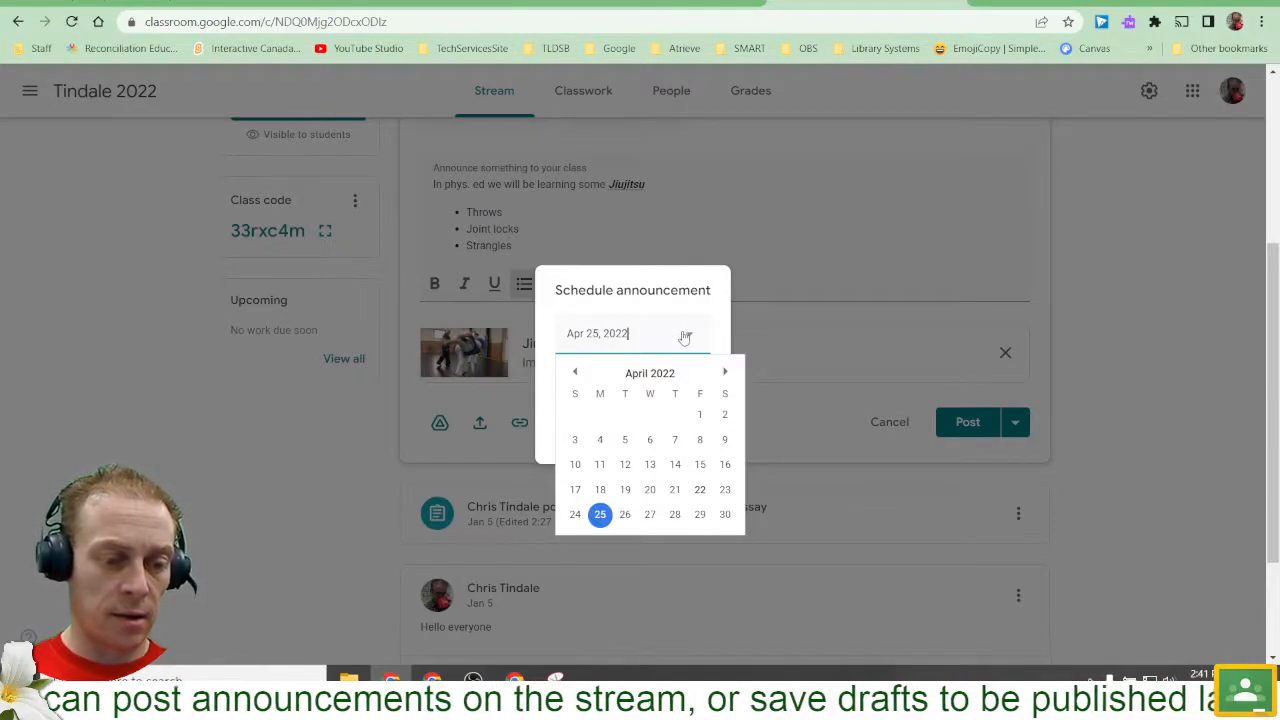
pyautogui.click(602, 521)
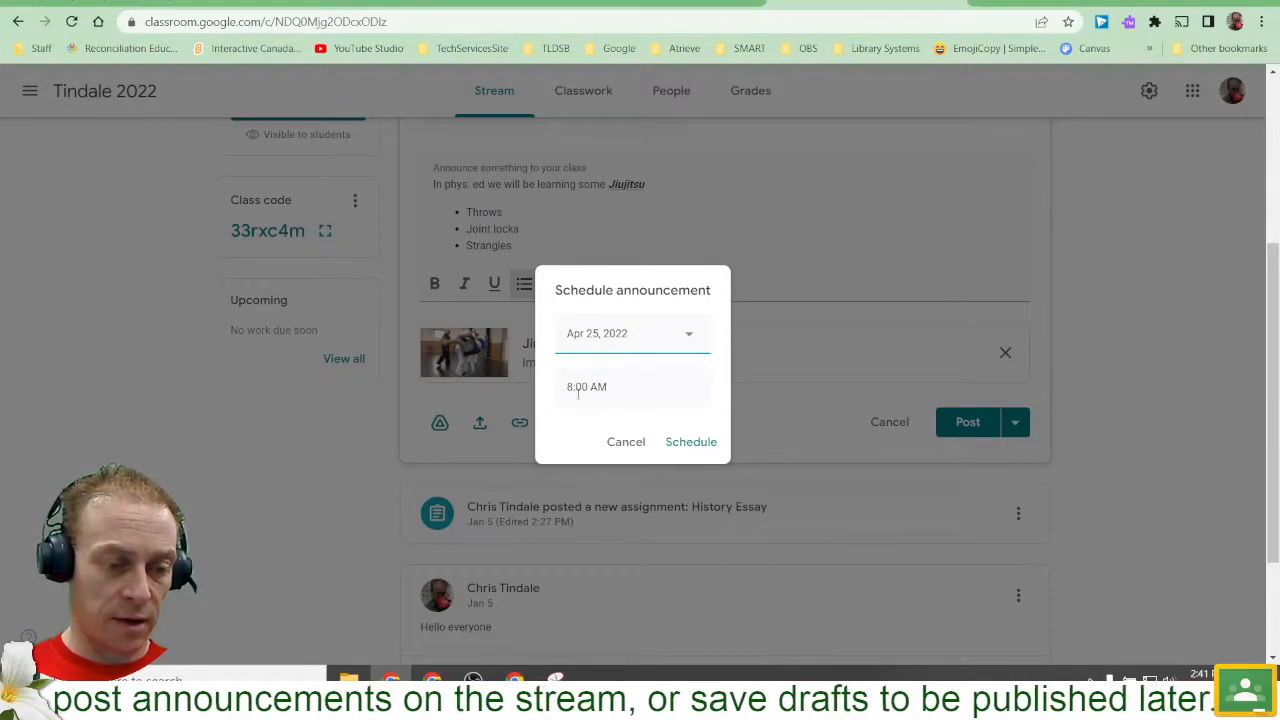
pyautogui.click(624, 387)
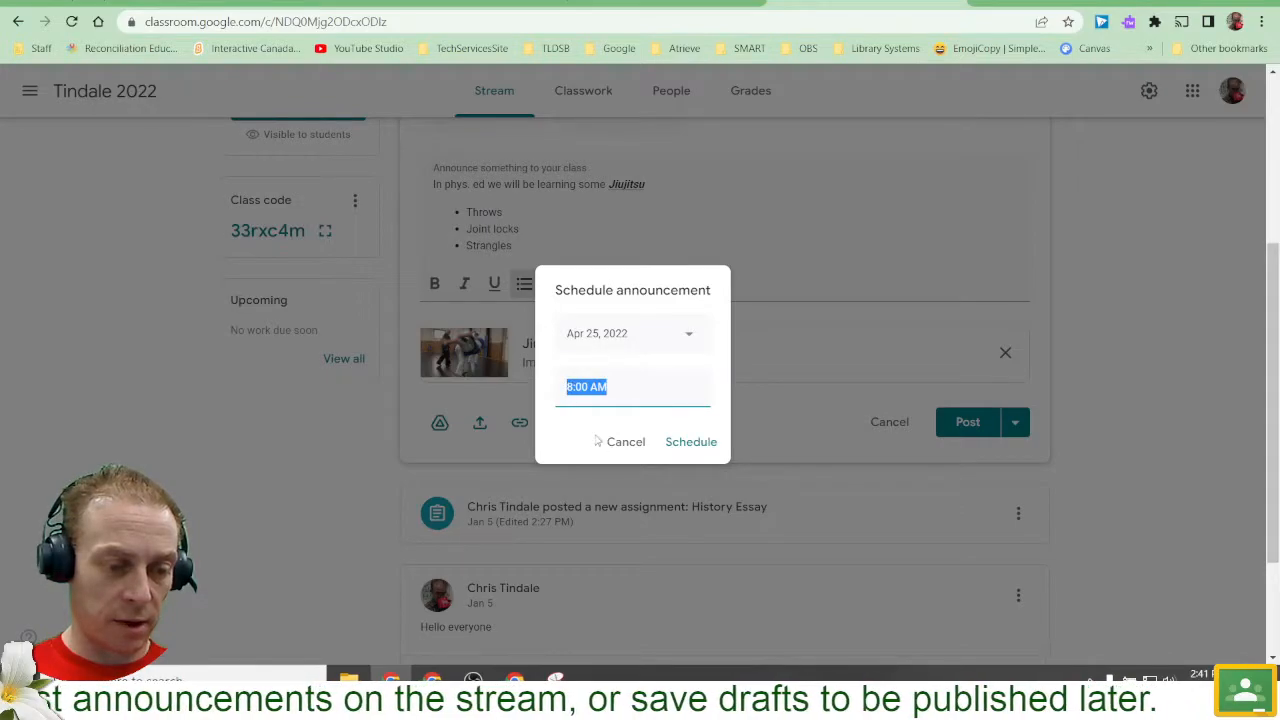
pyautogui.click(584, 387)
pyautogui.moveTo(573, 387); pyautogui.dragTo(567, 387)
pyautogui.write('9')
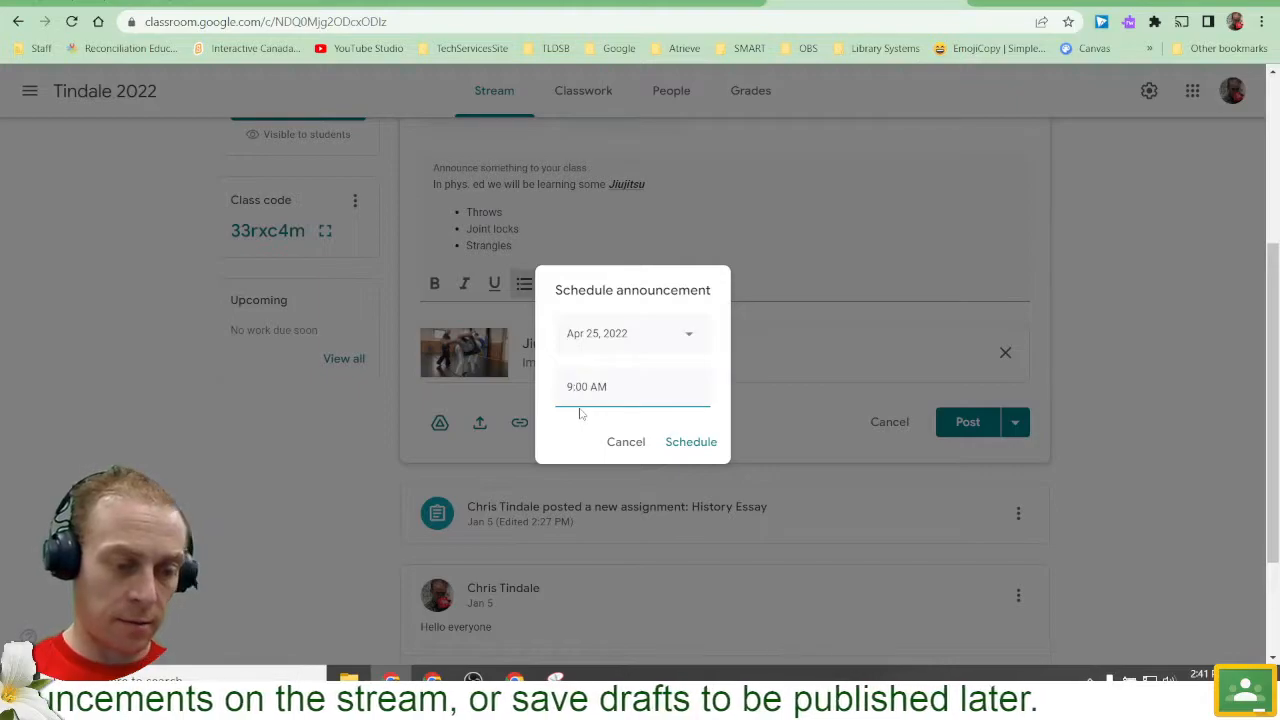
pyautogui.click(692, 445)
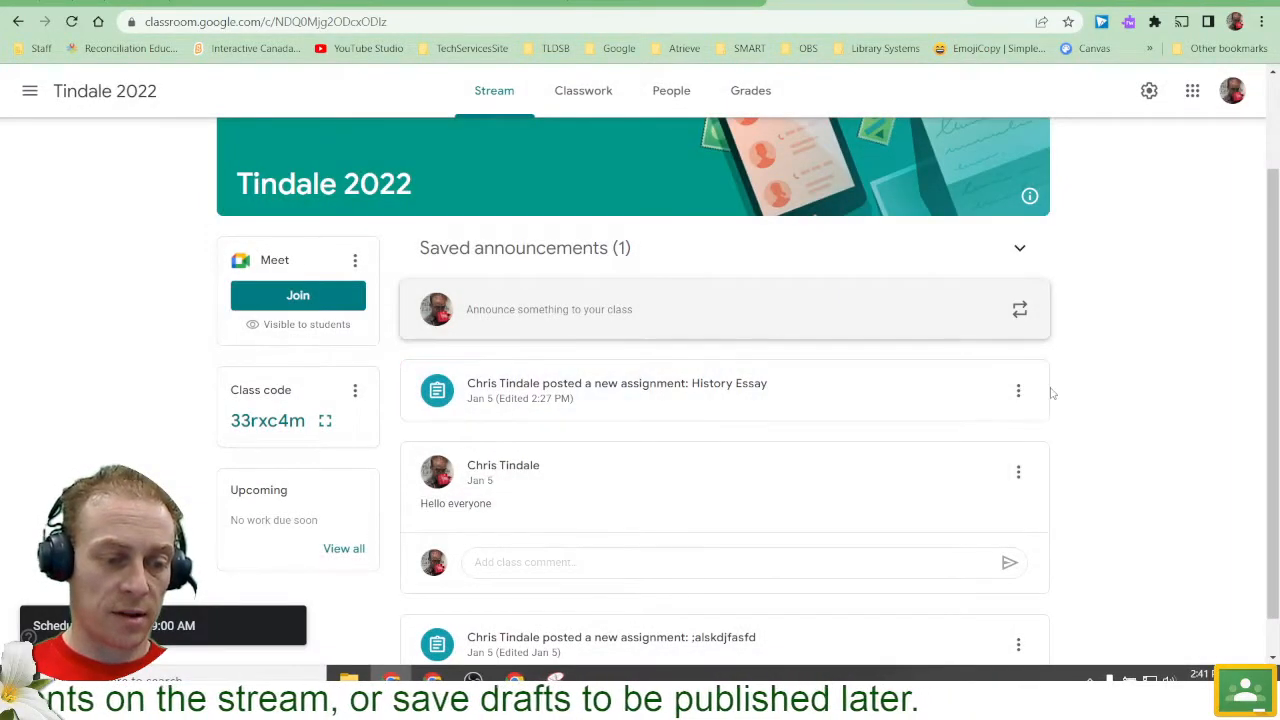
# Open the scheduled announcement from the saved announcements, check its student recipient options and close it.
pyautogui.scroll(-1, 1087, 474)
pyautogui.scroll(1, 1087, 474)
pyautogui.scroll(-1, 1087, 474)
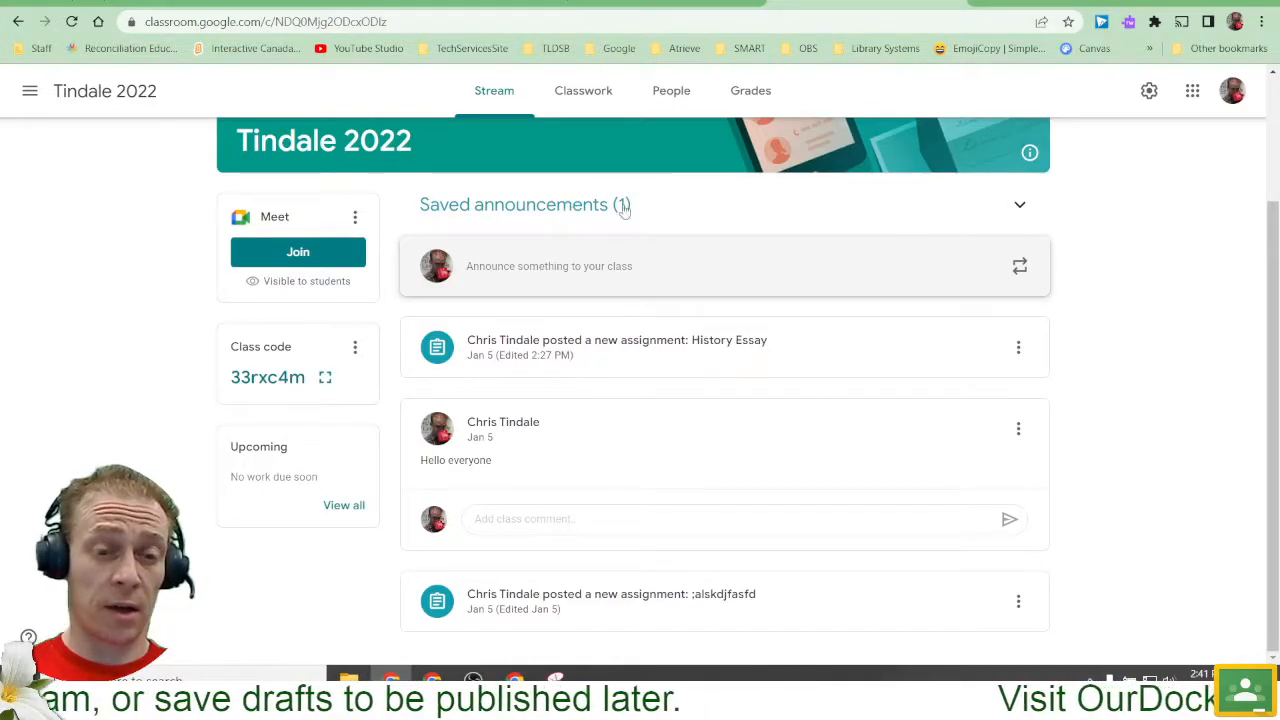
pyautogui.click(1018, 207)
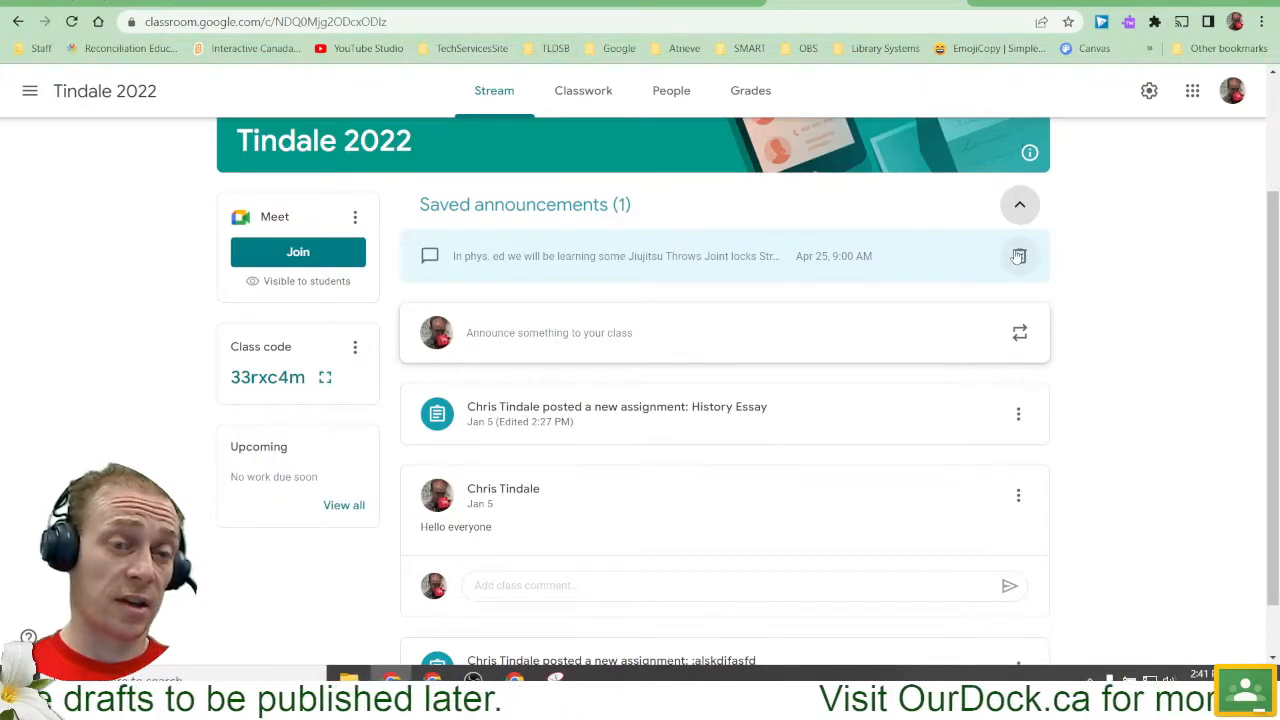
pyautogui.click(528, 257)
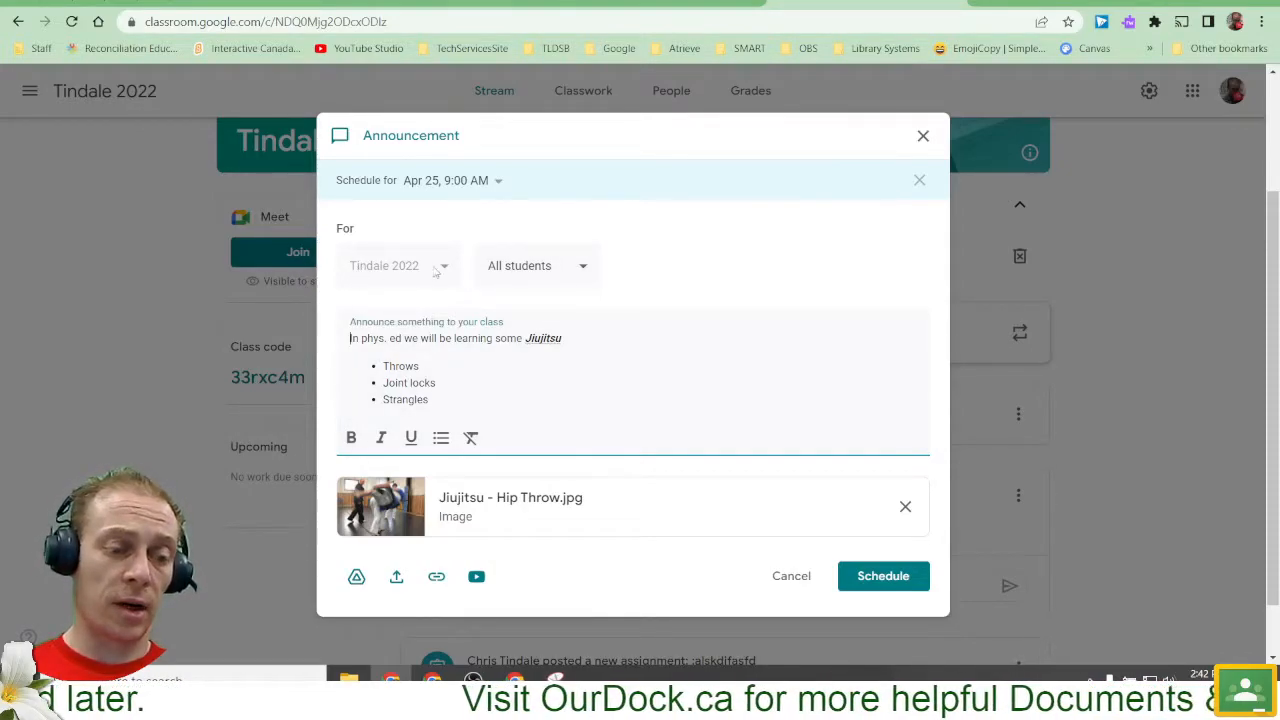
pyautogui.click(575, 270)
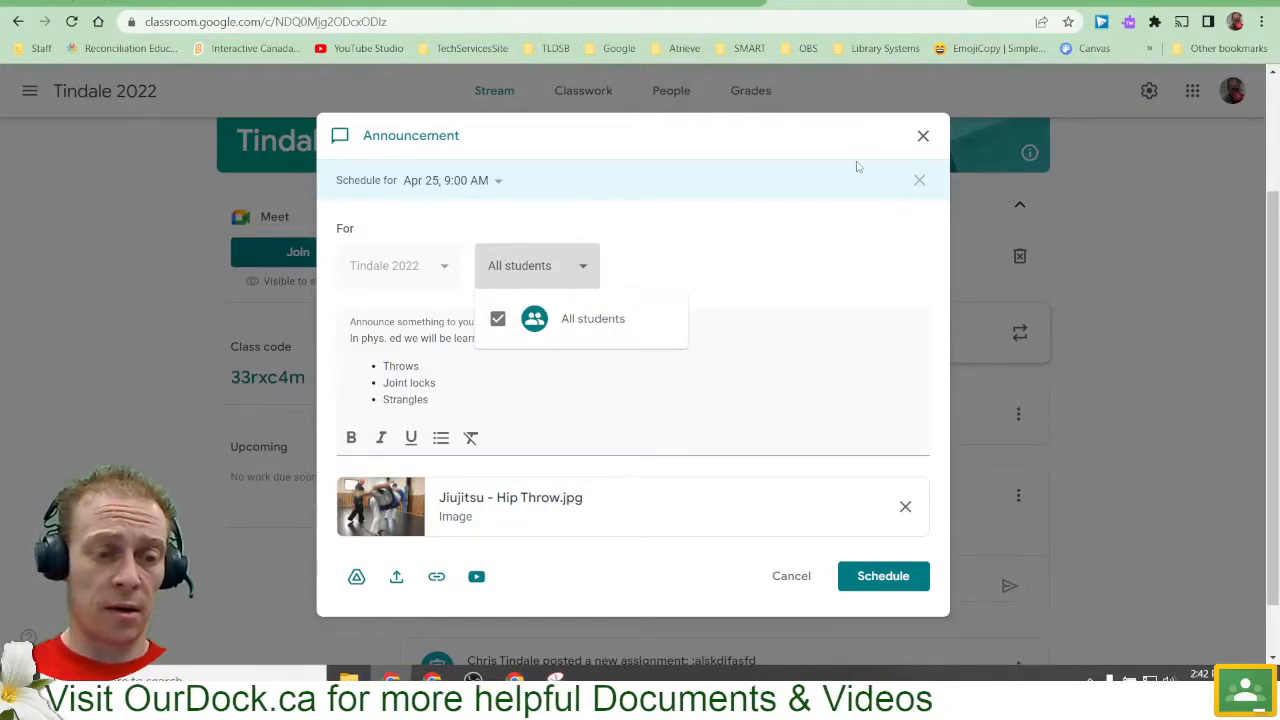
pyautogui.click(922, 138)
pyautogui.click(922, 138)
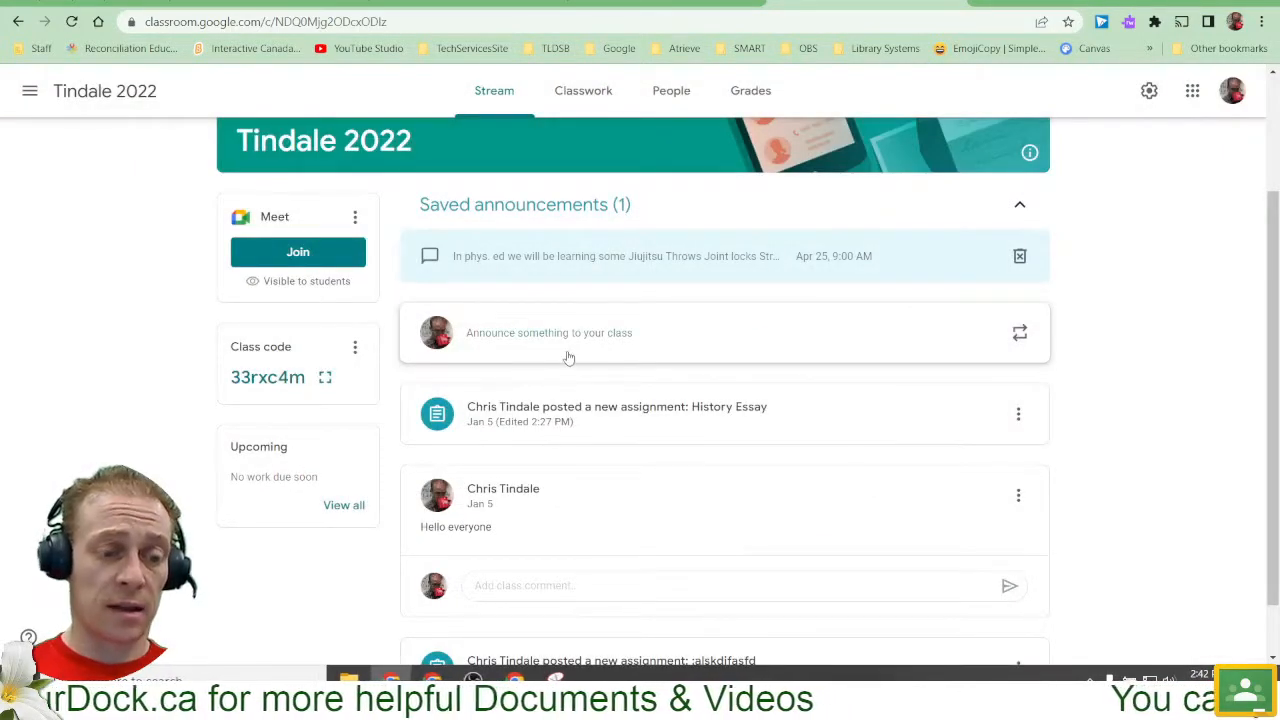
# Start a new announcement and try adding the 2021 and 2020 classes as recipients, clearing both again.
pyautogui.click(704, 345)
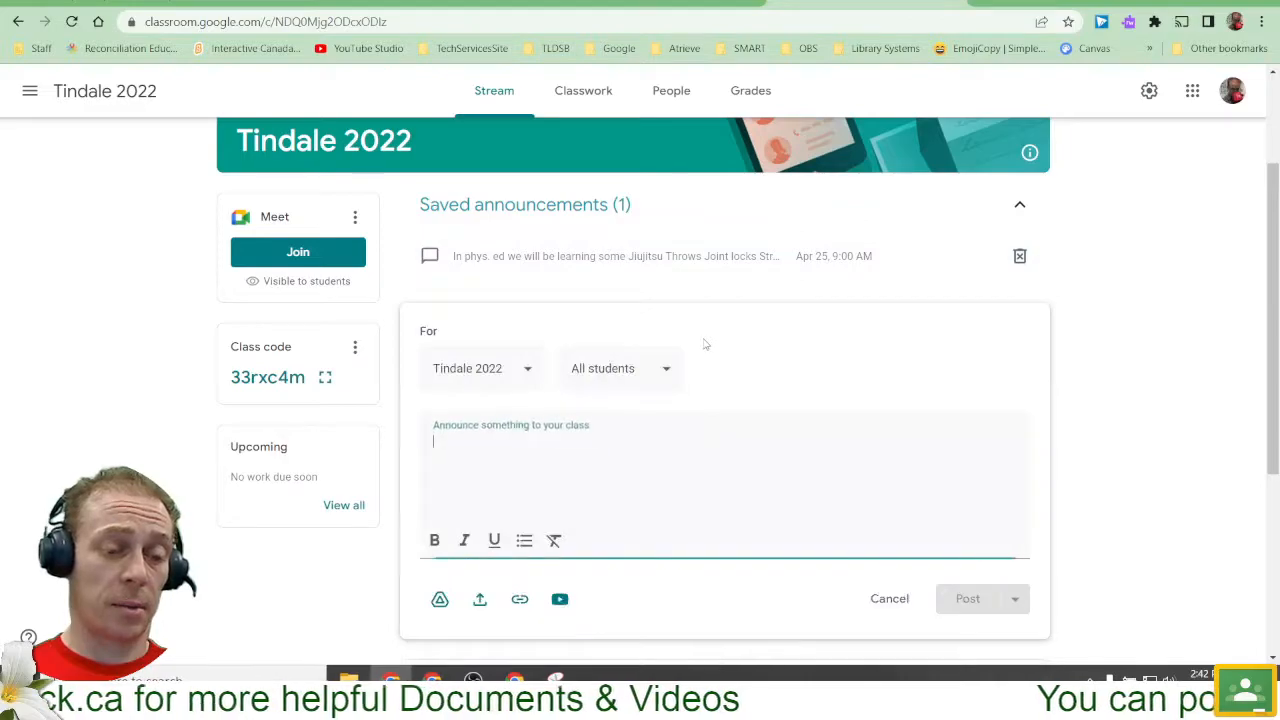
pyautogui.click(528, 376)
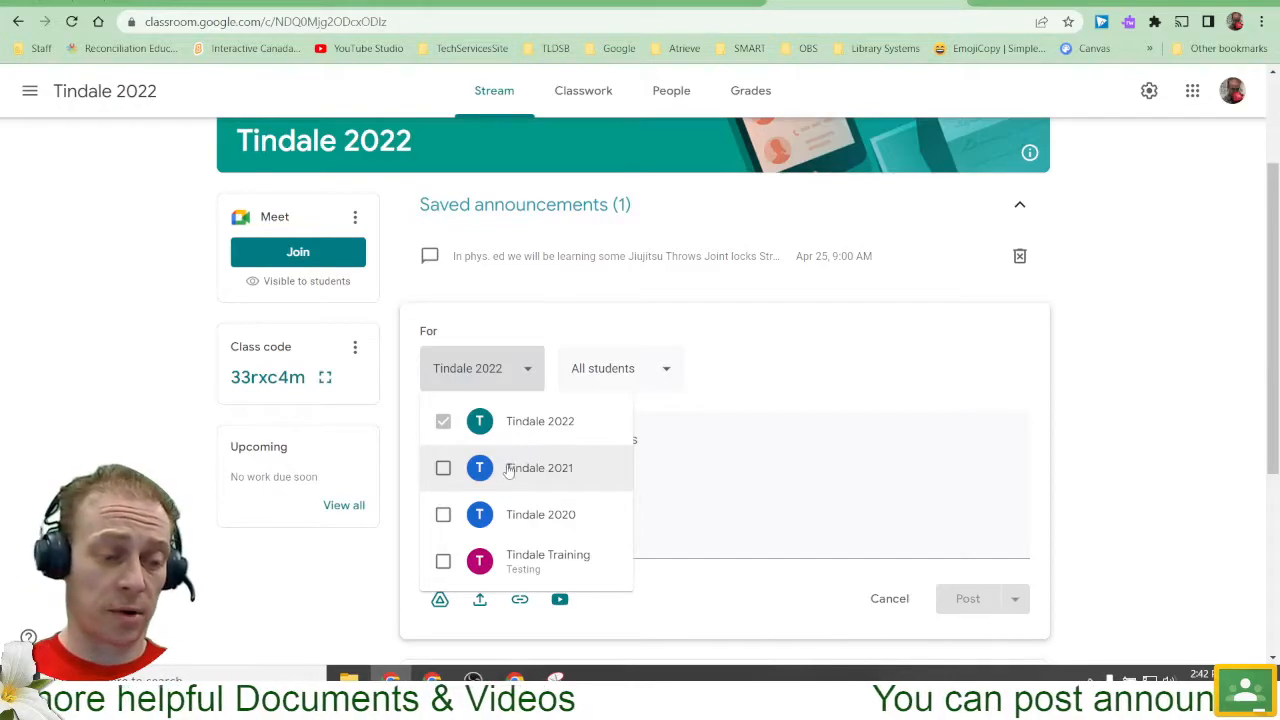
pyautogui.click(443, 468)
pyautogui.click(445, 515)
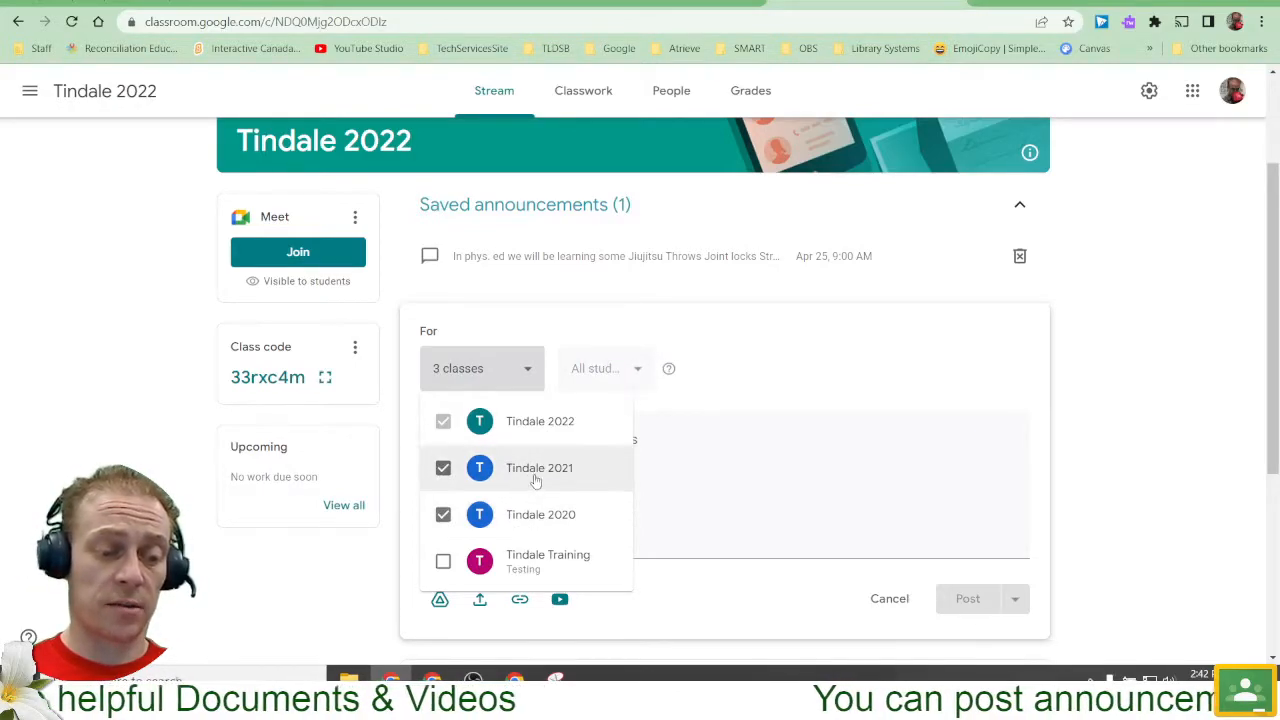
pyautogui.click(443, 468)
pyautogui.click(443, 514)
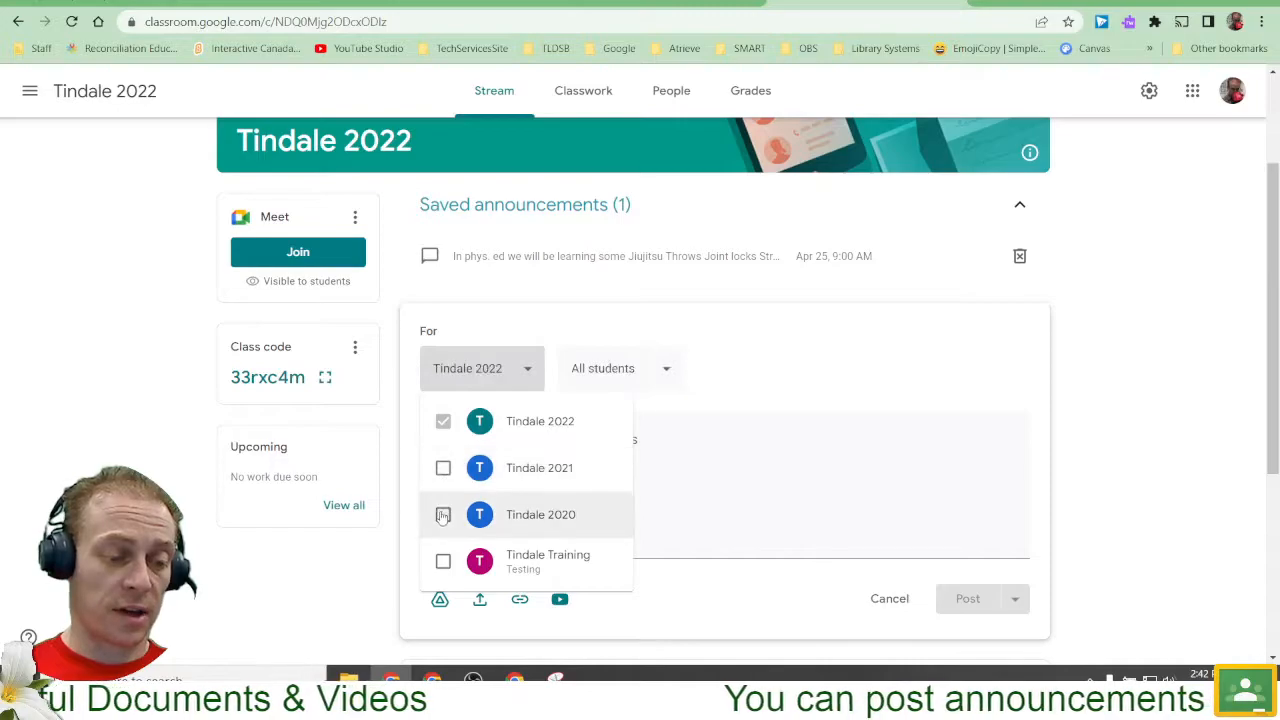
# Check the student selection options of the new announcement and discard the empty draft.
pyautogui.click(711, 366)
pyautogui.click(666, 370)
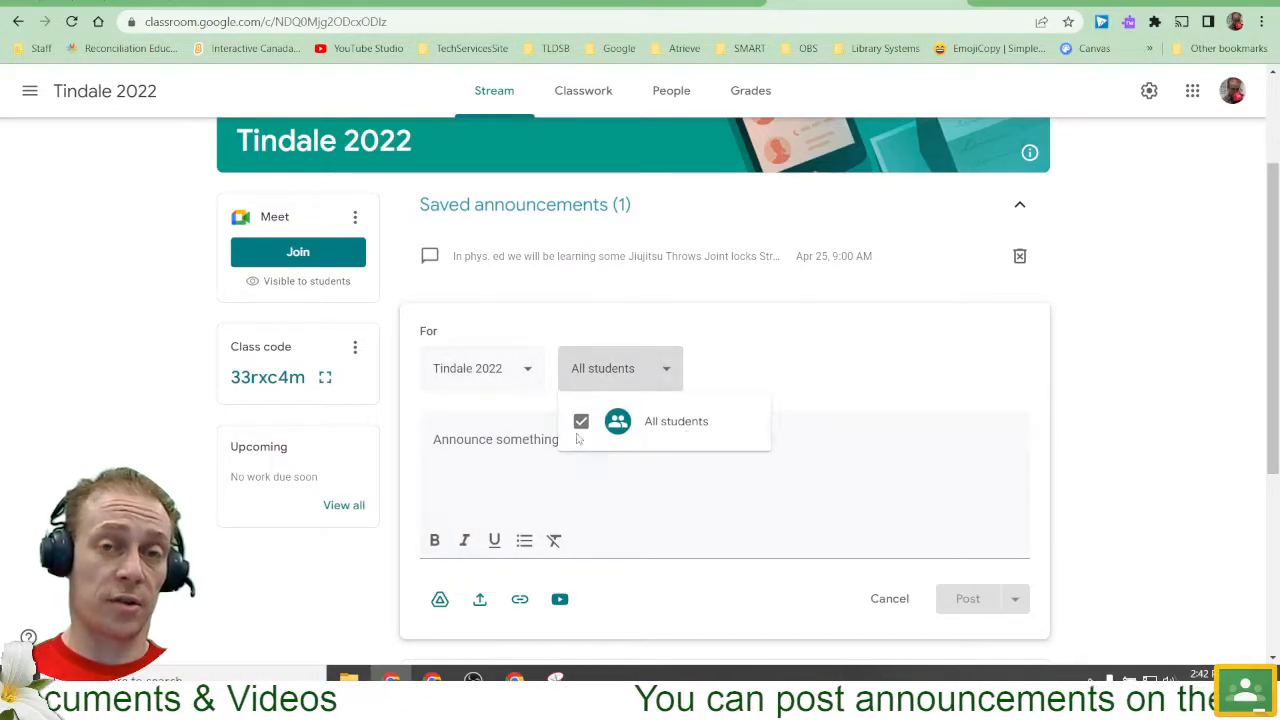
pyautogui.click(715, 371)
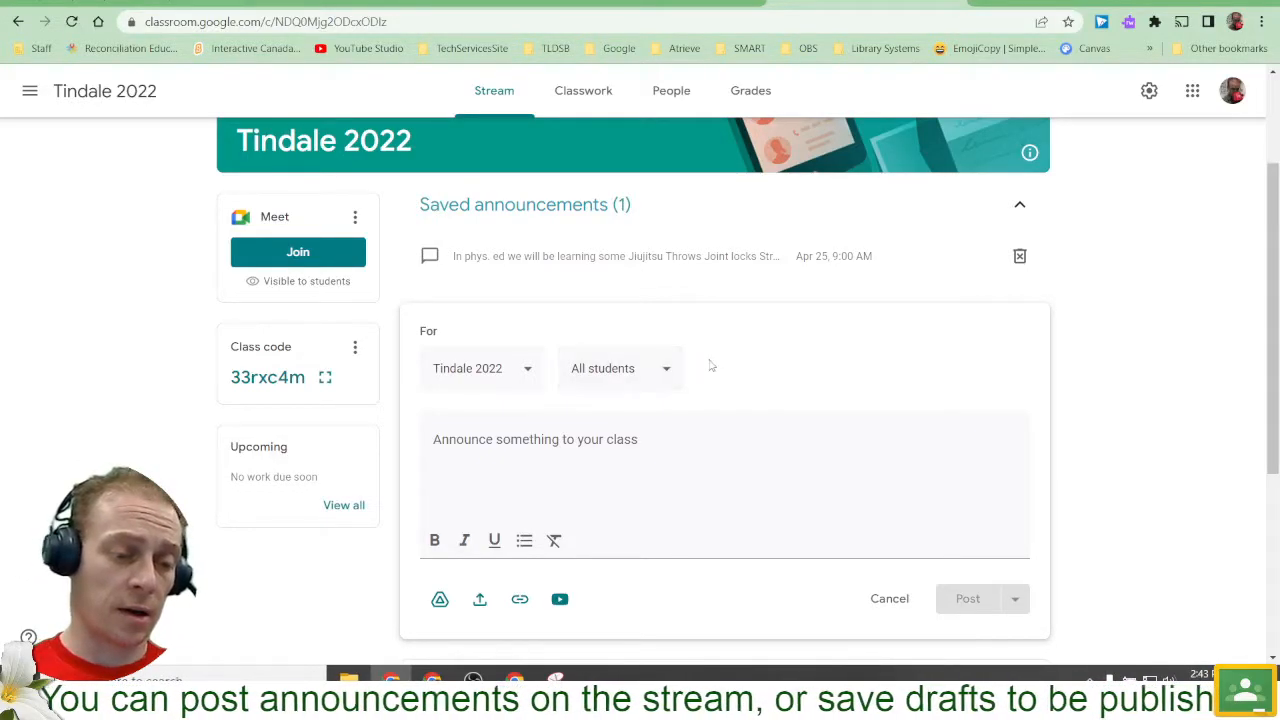
pyautogui.click(884, 602)
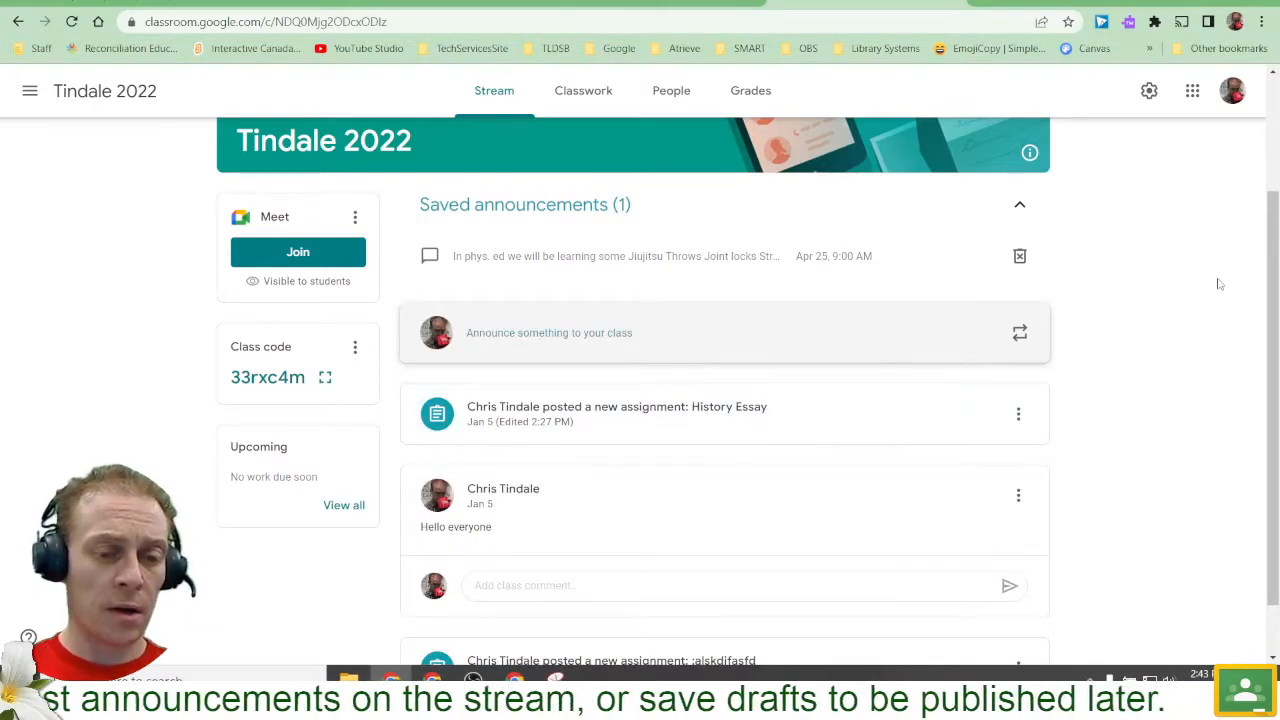
pyautogui.scroll(3, 1210, 260)
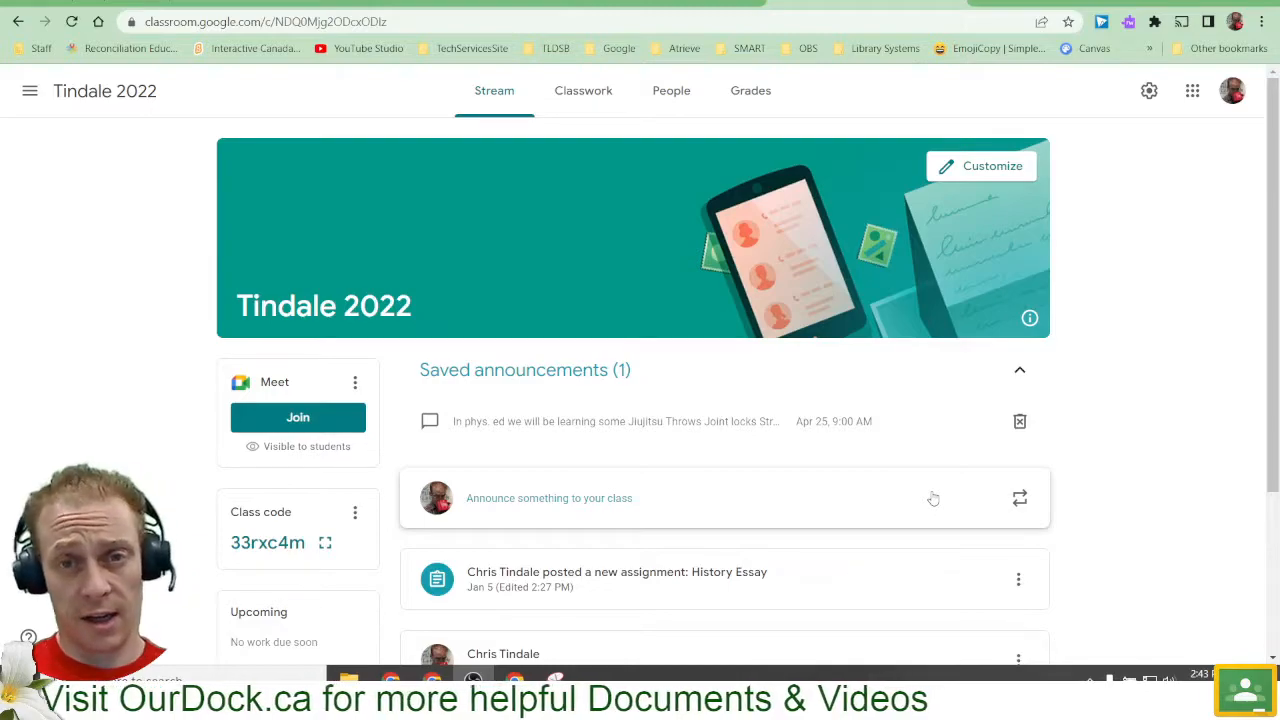
# Reuse the post "here is some info" from the 2015 training class as a new announcement, keeping new copies of all attachments enabled.
pyautogui.click(1019, 497)
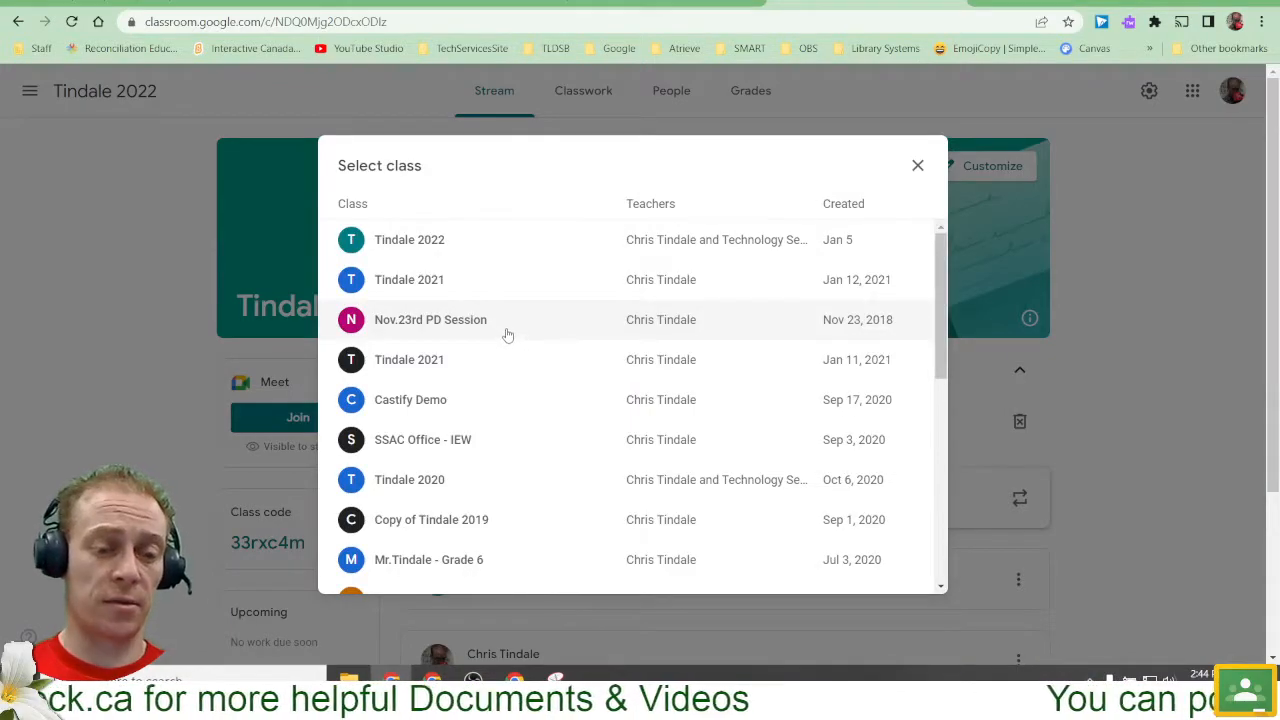
pyautogui.moveTo(942, 280); pyautogui.dragTo(914, 500)
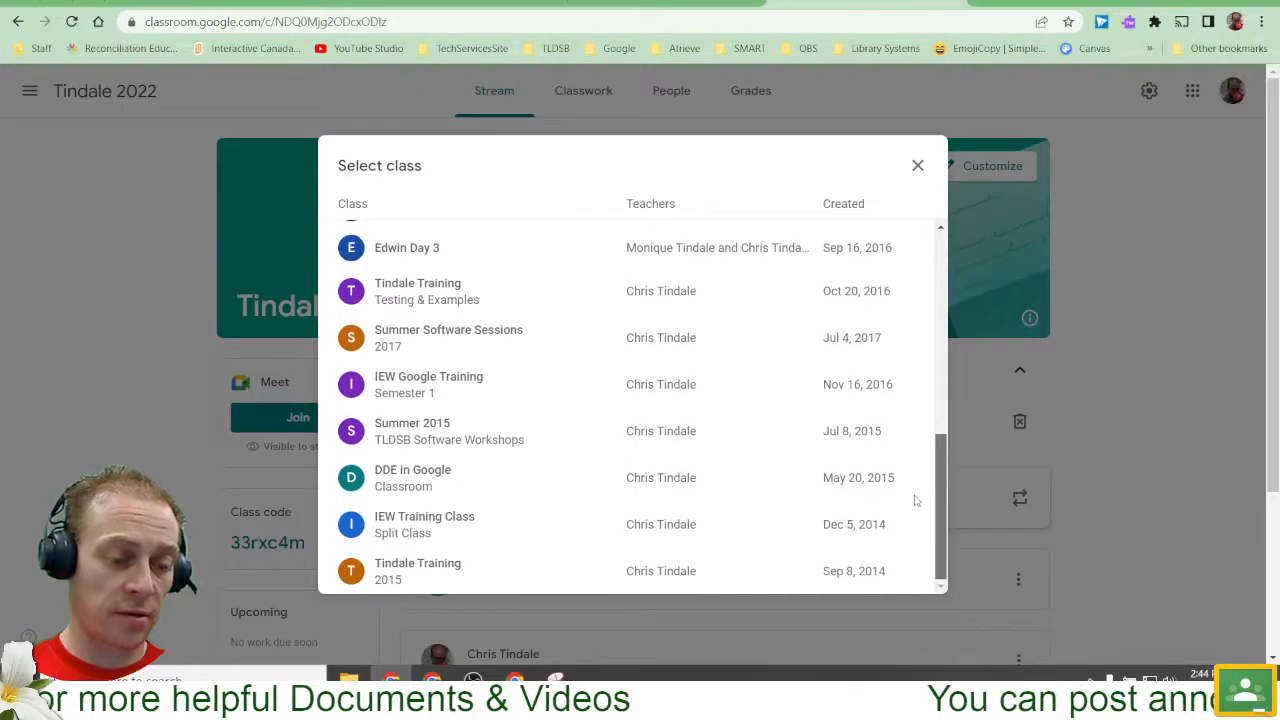
pyautogui.click(437, 571)
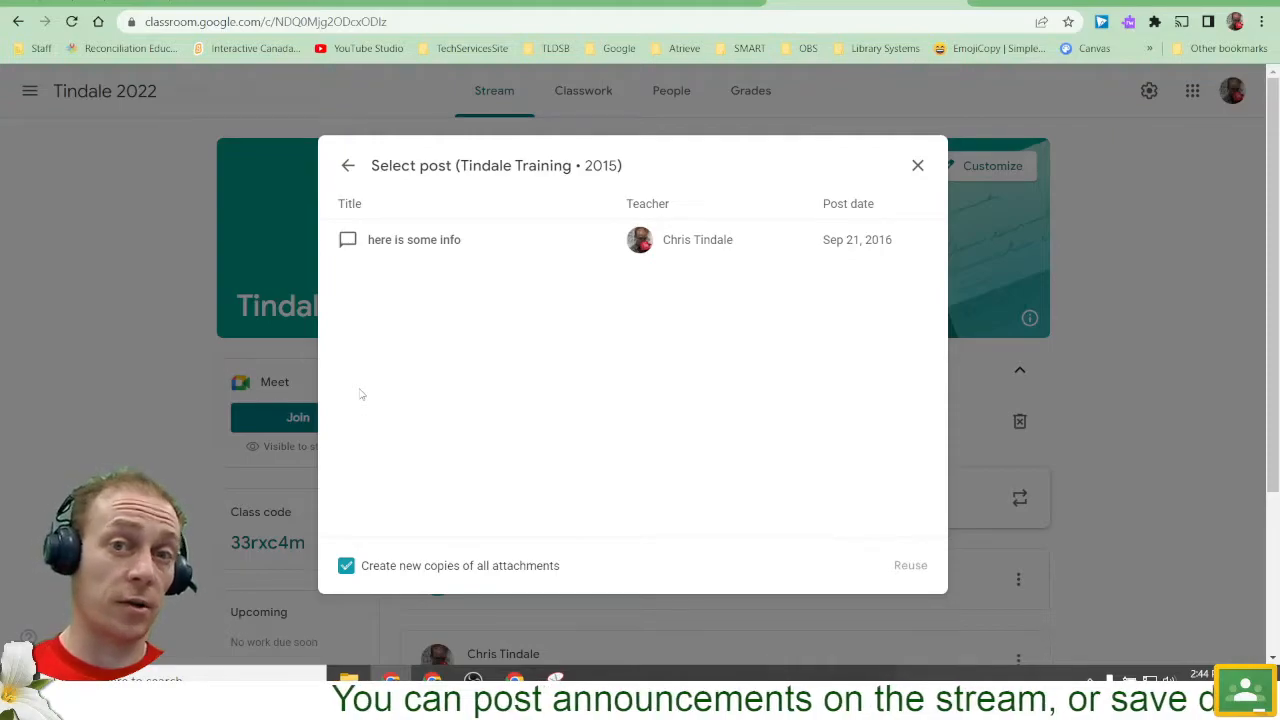
pyautogui.click(505, 256)
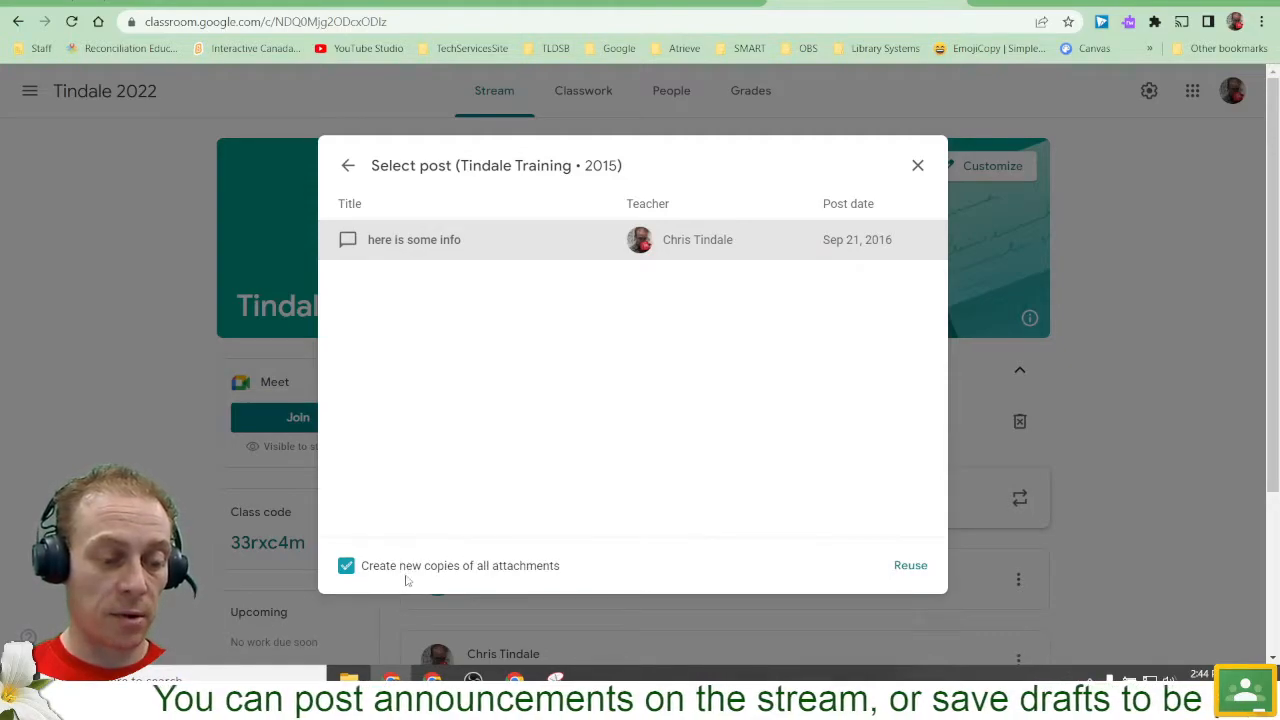
pyautogui.click(906, 568)
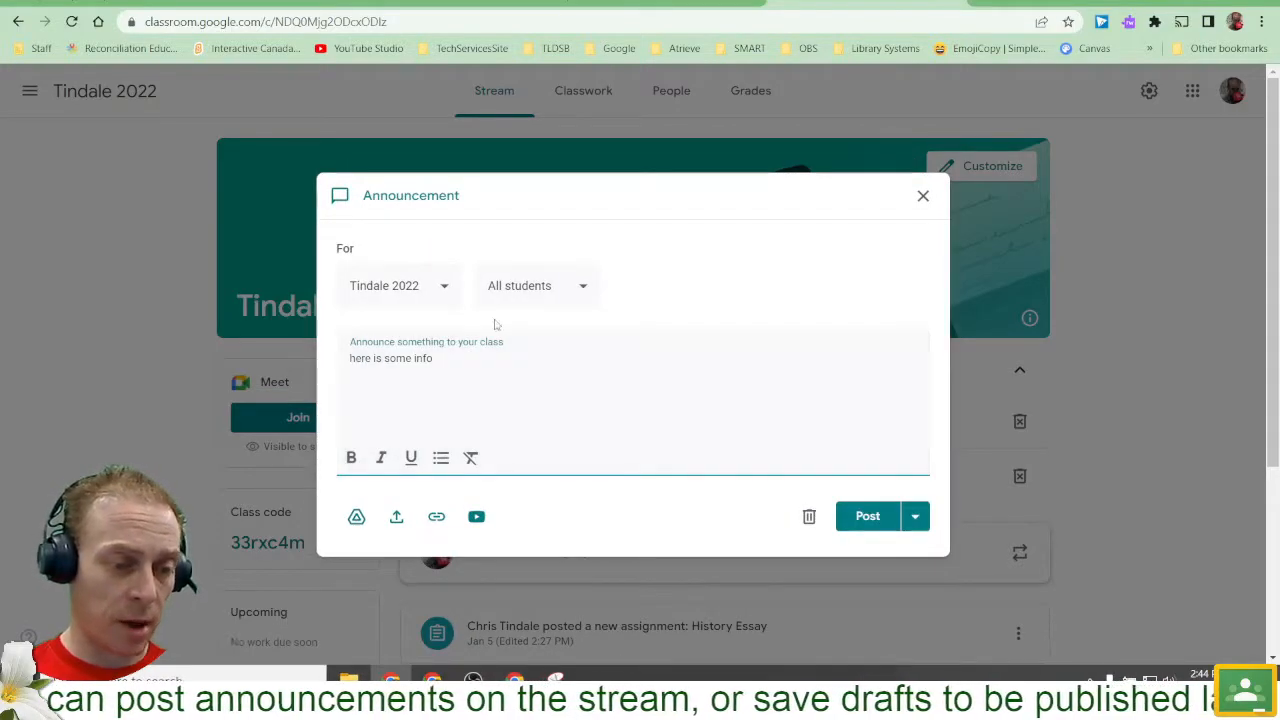
# Check the class and student recipient options of the reused announcement, return to its message text and delete the draft.
pyautogui.click(431, 305)
pyautogui.click(434, 298)
pyautogui.click(505, 299)
pyautogui.click(498, 306)
pyautogui.click(468, 356)
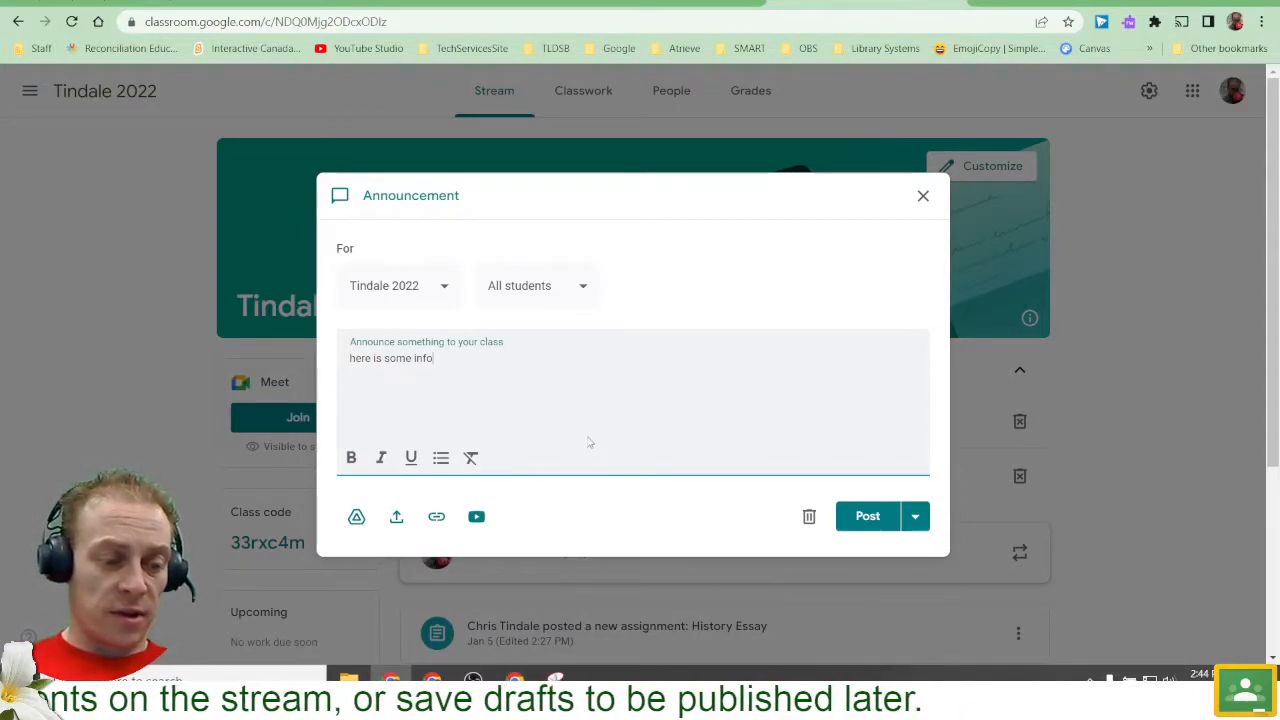
pyautogui.click(809, 518)
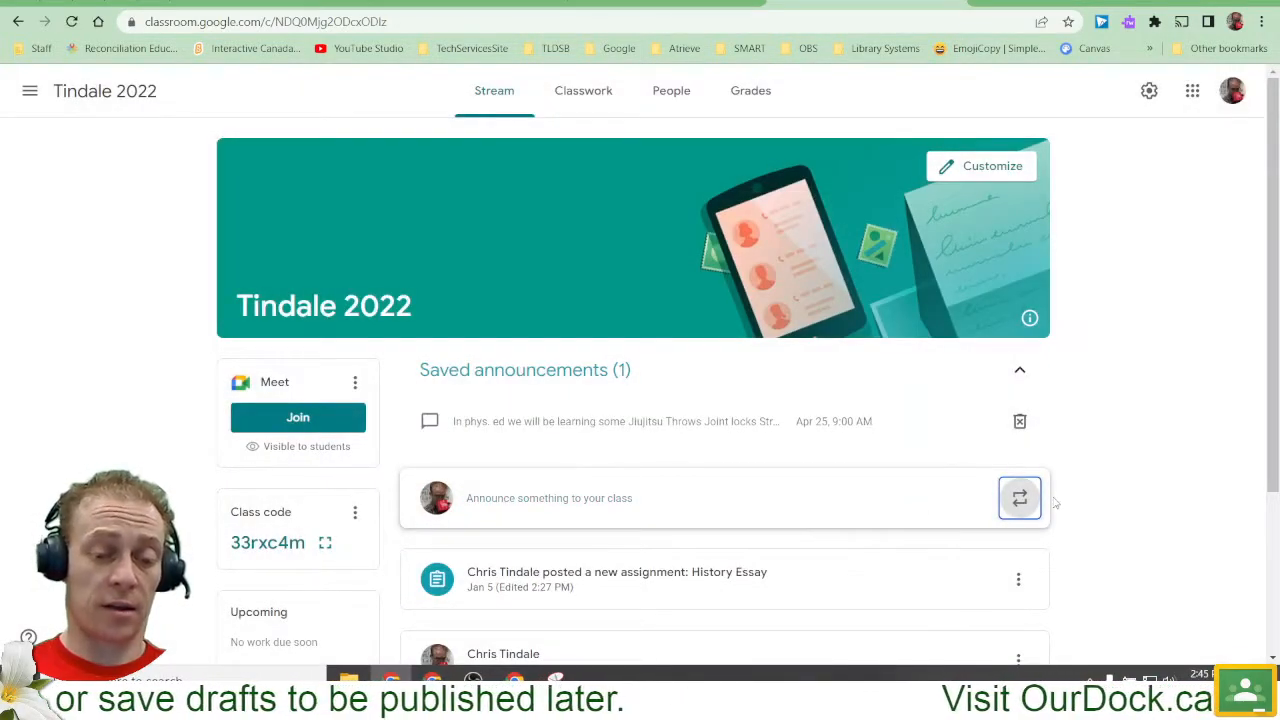